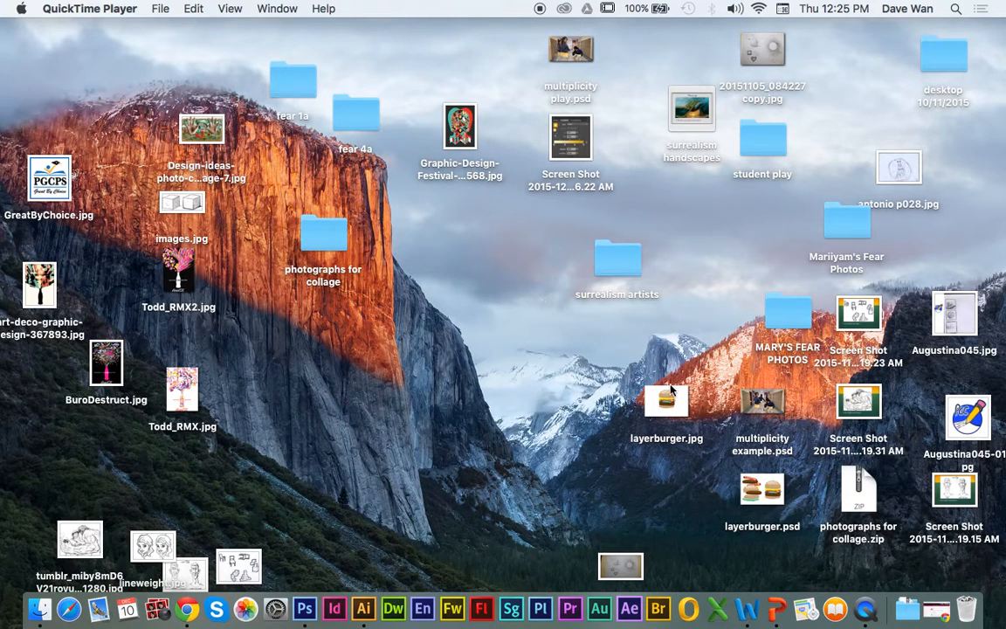
Step: Open the multiplicity 2 folder from the downloaded files and enlarge its window to show the whole photo list
{"action": "left_click", "coordinate": [908, 609]}
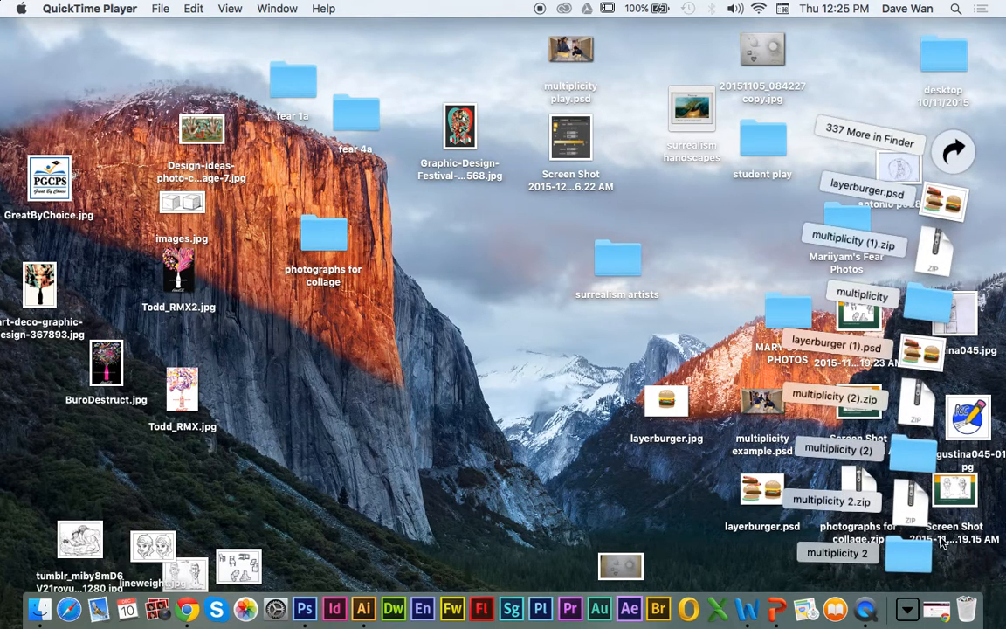
{"action": "left_click", "coordinate": [635, 491]}
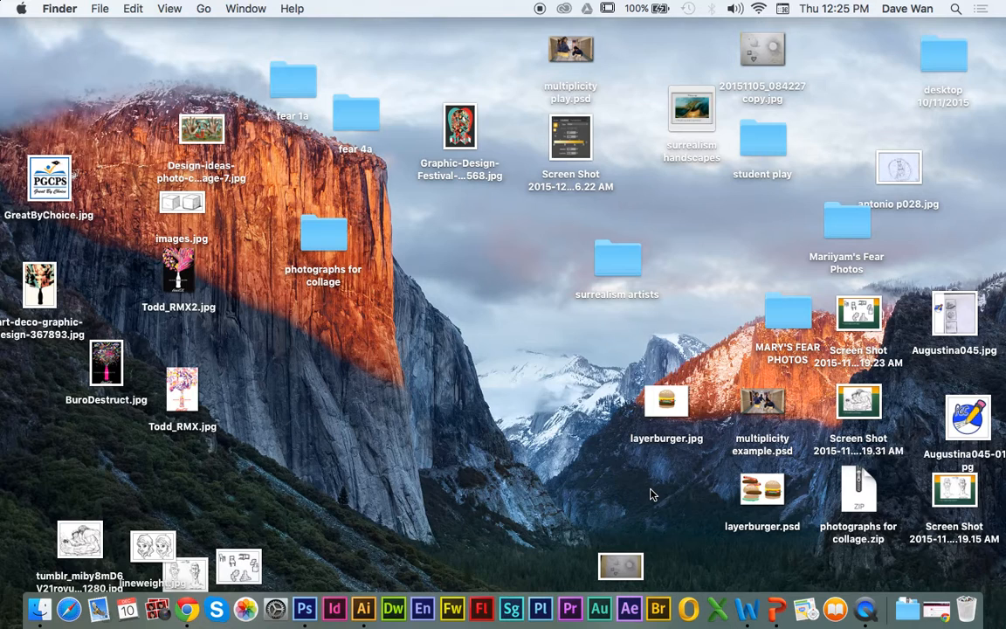
{"action": "left_click", "coordinate": [908, 609]}
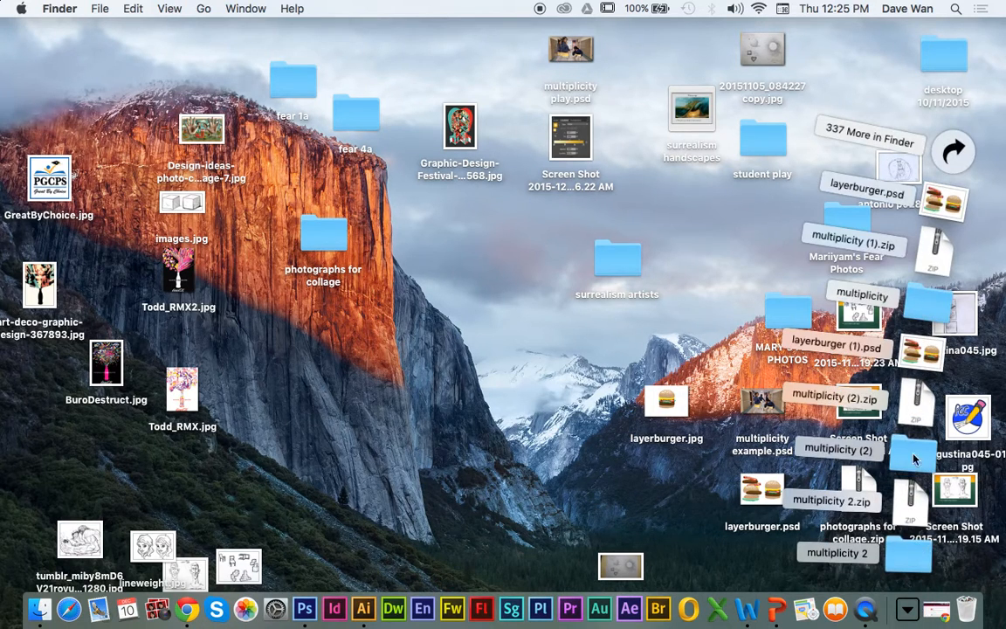
{"action": "left_click", "coordinate": [905, 569]}
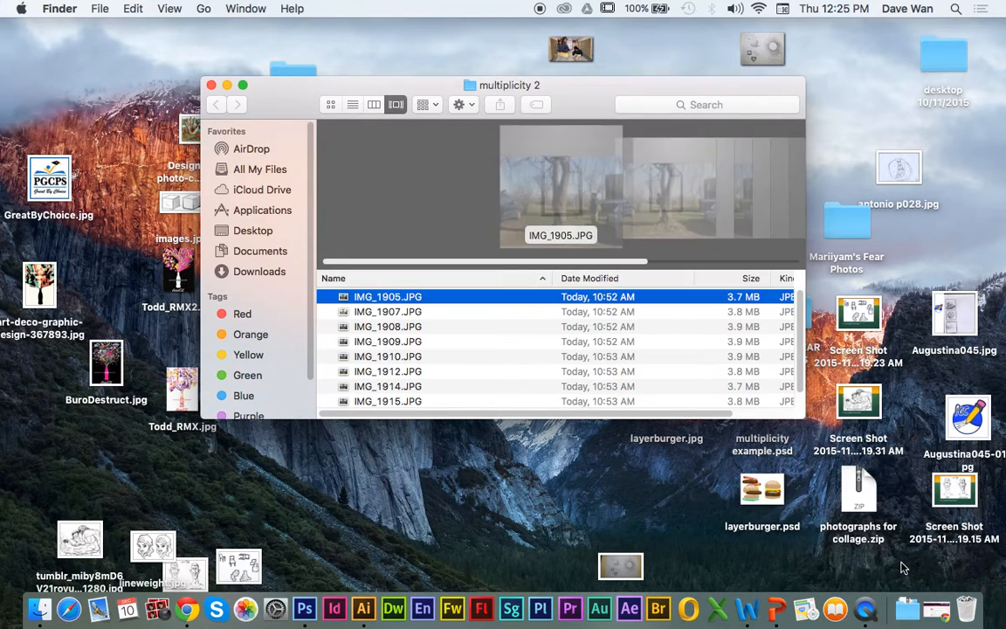
{"action": "left_click_drag", "start_coordinate": [802, 420], "coordinate": [893, 519]}
Step: Preview a few photos in the folder, then open all of them from IMG_1905.JPG to IMG_1916.JPG together in Preview
{"action": "left_click", "coordinate": [415, 489]}
{"action": "left_click", "coordinate": [408, 469]}
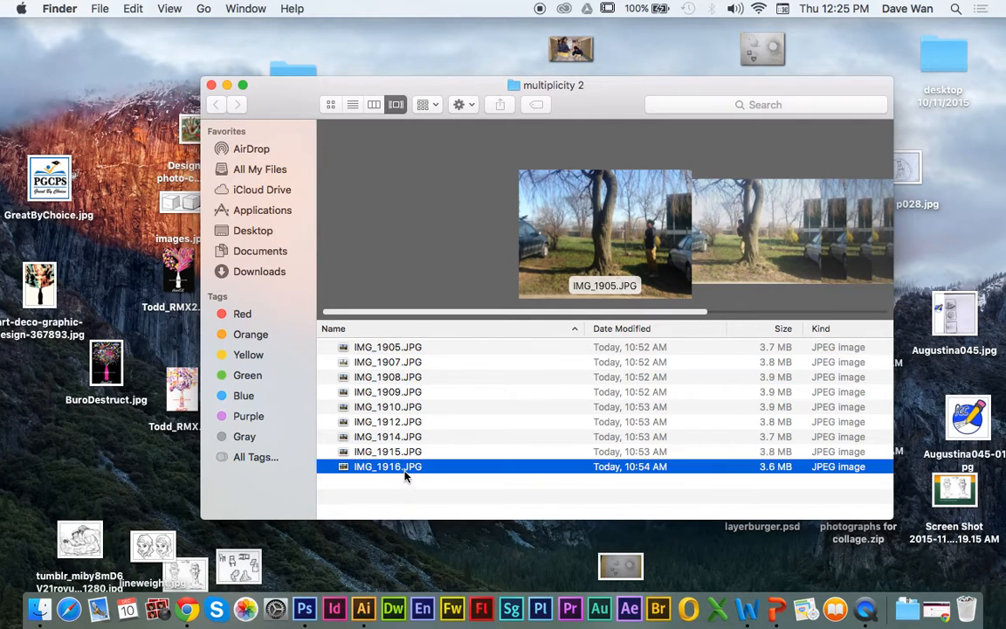
{"action": "left_click", "coordinate": [405, 453]}
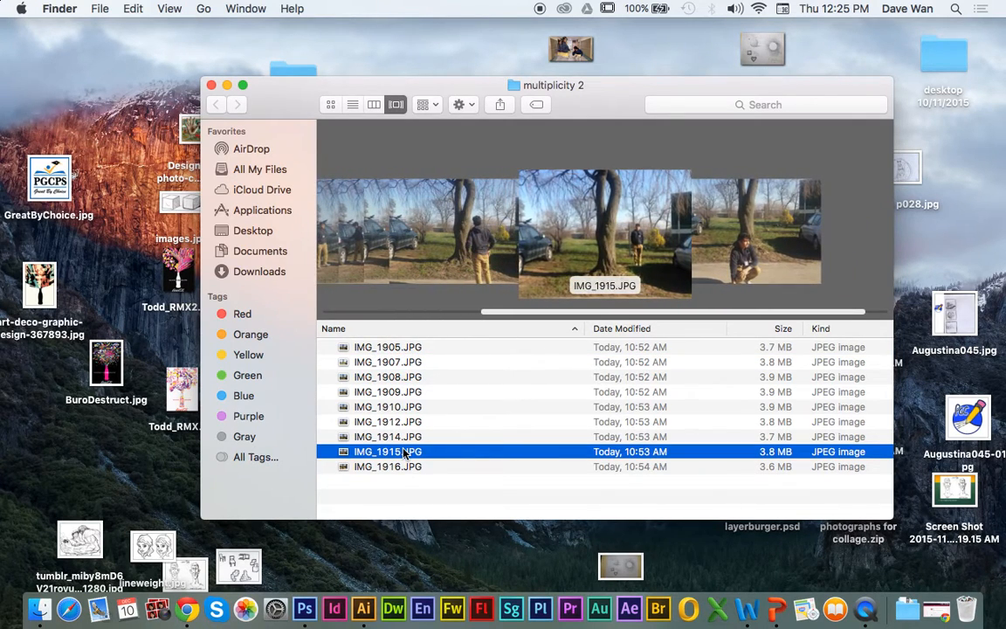
{"action": "key", "text": "Up"}
{"action": "left_click_drag", "start_coordinate": [407, 491], "coordinate": [379, 350]}
{"action": "double_click", "coordinate": [385, 351]}
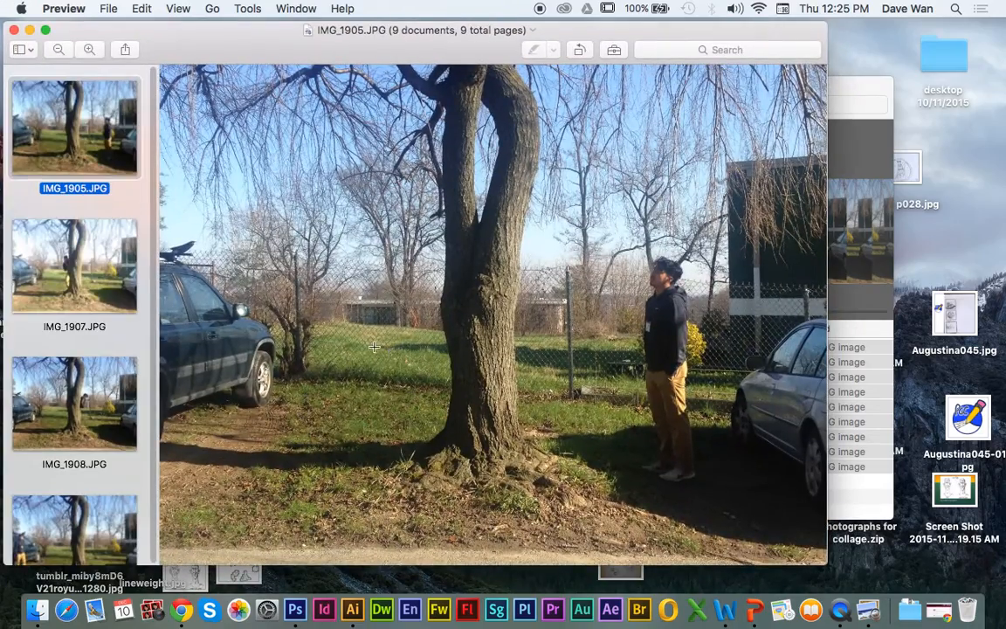
Step: Compare IMG_1905.JPG with IMG_1907.JPG and open IMG_1905.JPG in Photoshop as the base image
{"action": "left_click", "coordinate": [101, 278]}
{"action": "key", "text": "Up"}
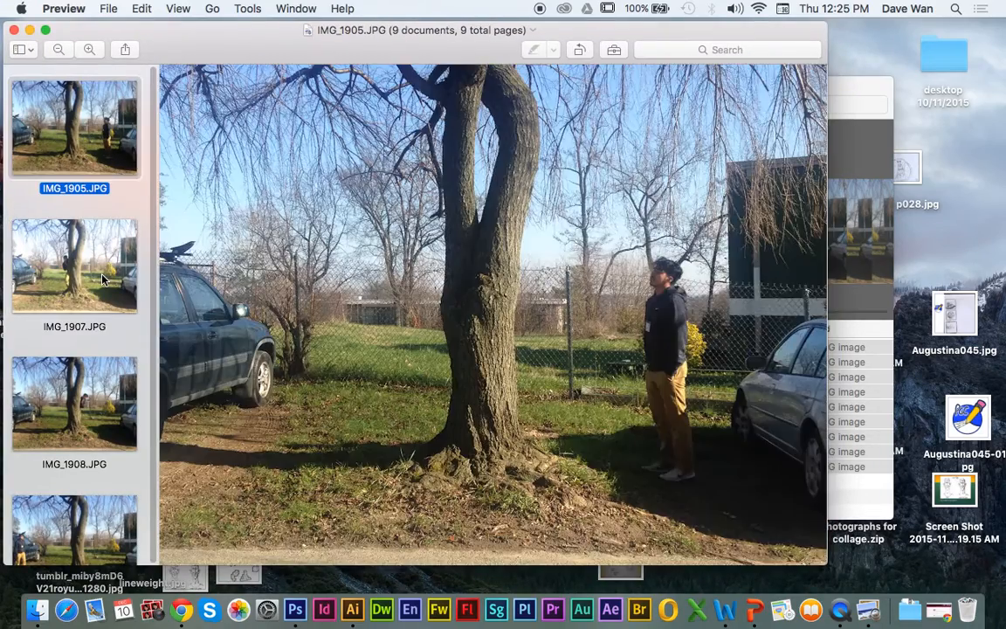
{"action": "key", "text": "Down"}
{"action": "key", "text": "Down"}
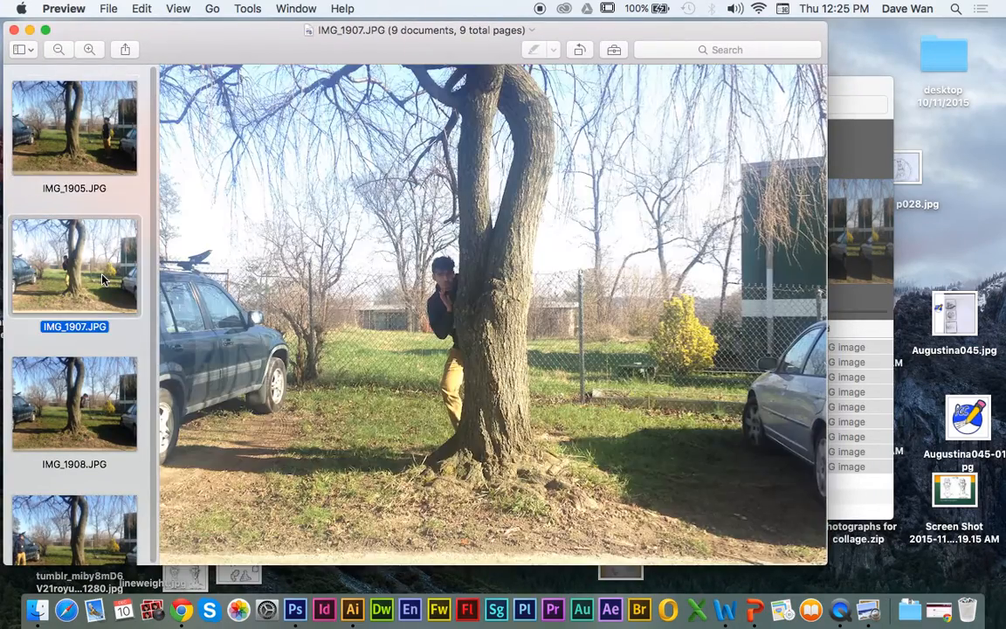
{"action": "key", "text": "Up"}
{"action": "key", "text": "Up"}
{"action": "key", "text": "Down"}
{"action": "key", "text": "Up"}
{"action": "key", "text": "Down"}
{"action": "key", "text": "Up"}
{"action": "left_click_drag", "start_coordinate": [73, 126], "coordinate": [294, 609]}
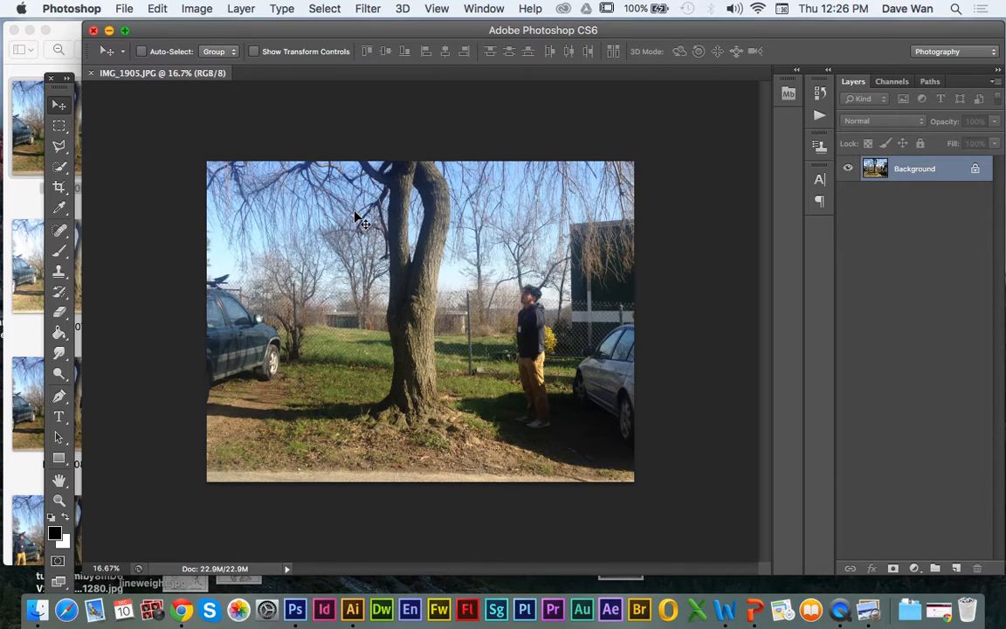
Step: Return to Preview, look through the remaining poses, and open IMG_1909.JPG in Photoshop
{"action": "left_click", "coordinate": [64, 37]}
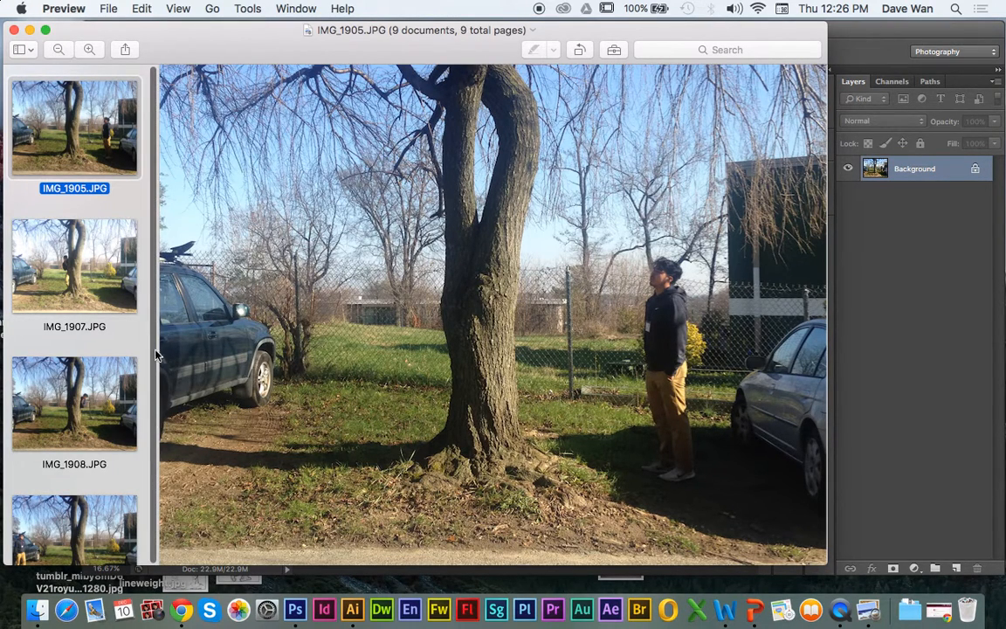
{"action": "key", "text": "Down"}
{"action": "key", "text": "Down"}
{"action": "key", "text": "Down"}
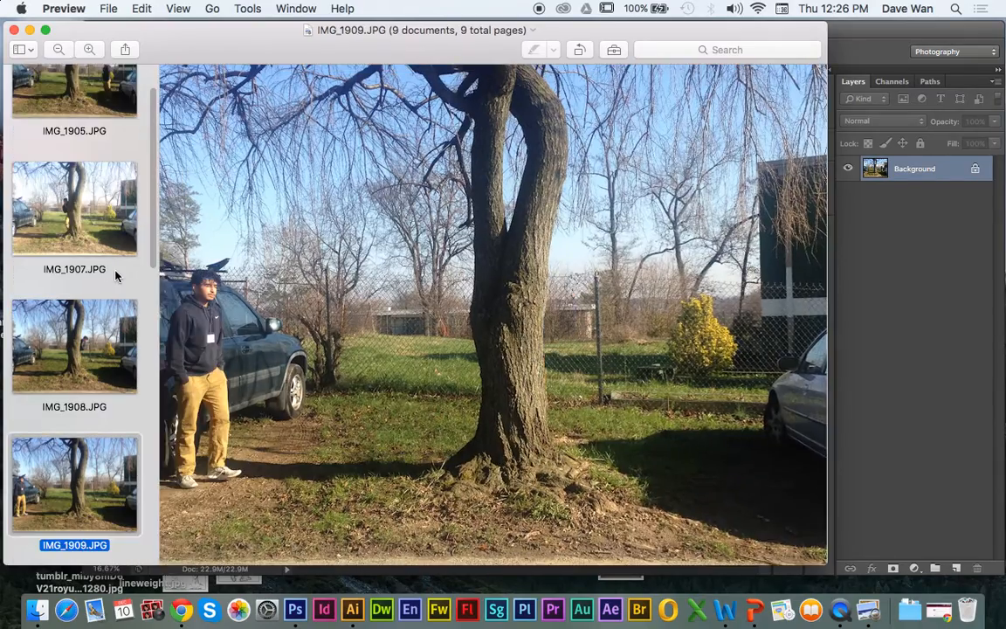
{"action": "key", "text": "Down"}
{"action": "key", "text": "Down"}
{"action": "key", "text": "Down"}
{"action": "key", "text": "Up"}
{"action": "key", "text": "Up"}
{"action": "key", "text": "Down"}
{"action": "key", "text": "Down"}
{"action": "key", "text": "Up"}
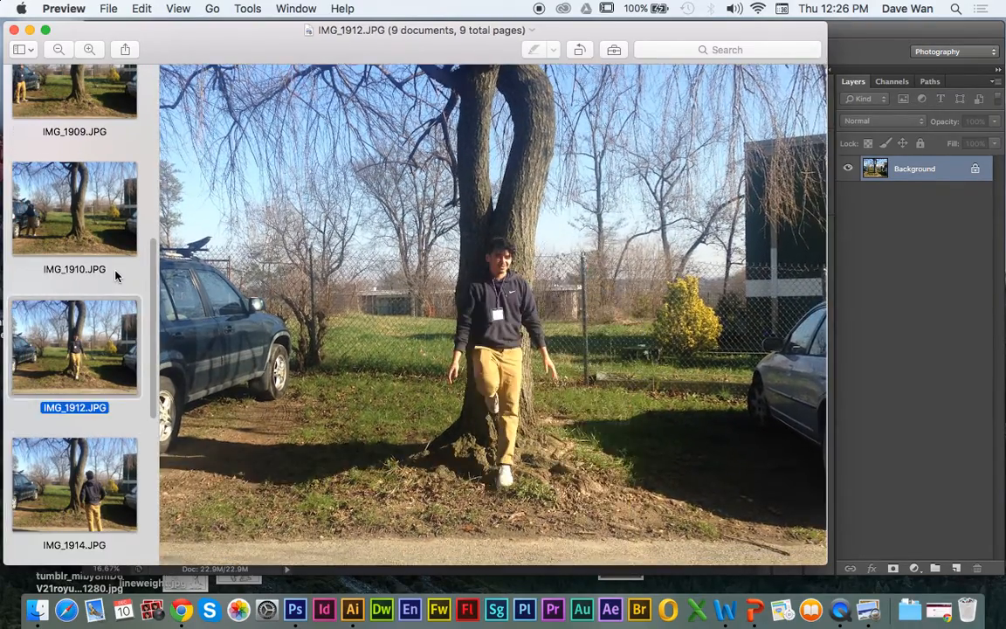
{"action": "key", "text": "Down"}
{"action": "key", "text": "Up"}
{"action": "key", "text": "Down"}
{"action": "key", "text": "Down"}
{"action": "key", "text": "Down"}
{"action": "key", "text": "Up"}
{"action": "key", "text": "Up"}
{"action": "key", "text": "Up"}
{"action": "key", "text": "Up"}
{"action": "key", "text": "Up"}
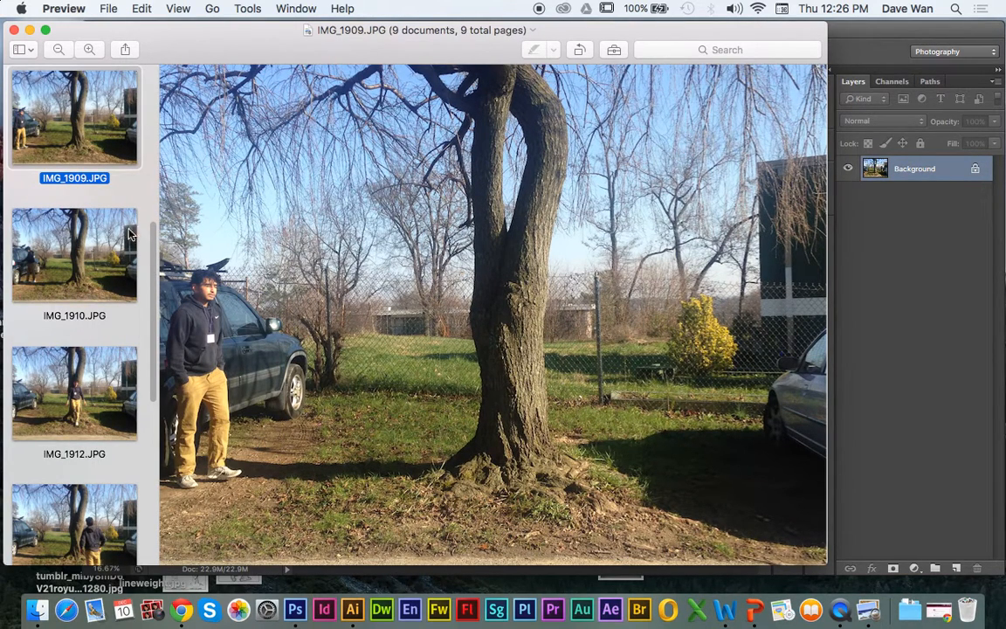
{"action": "left_click_drag", "start_coordinate": [59, 130], "coordinate": [294, 610]}
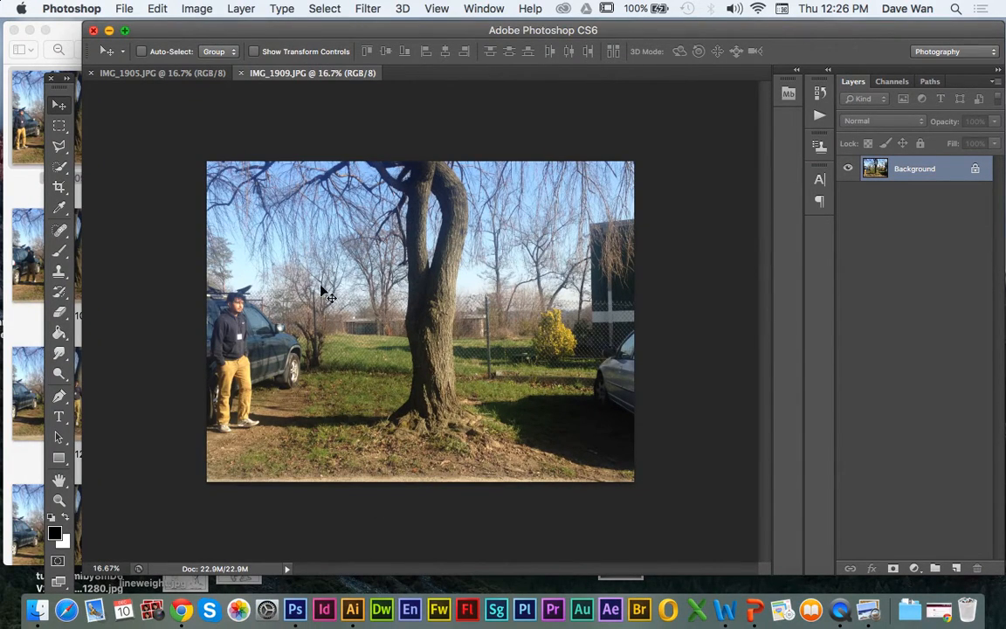
Step: Roughly select the man standing beside the car in IMG_1909.JPG, from head to shoes, with the Quick Selection tool
{"action": "key", "text": "super+equal"}
{"action": "key", "text": "super+equal"}
{"action": "key", "text": "super+equal"}
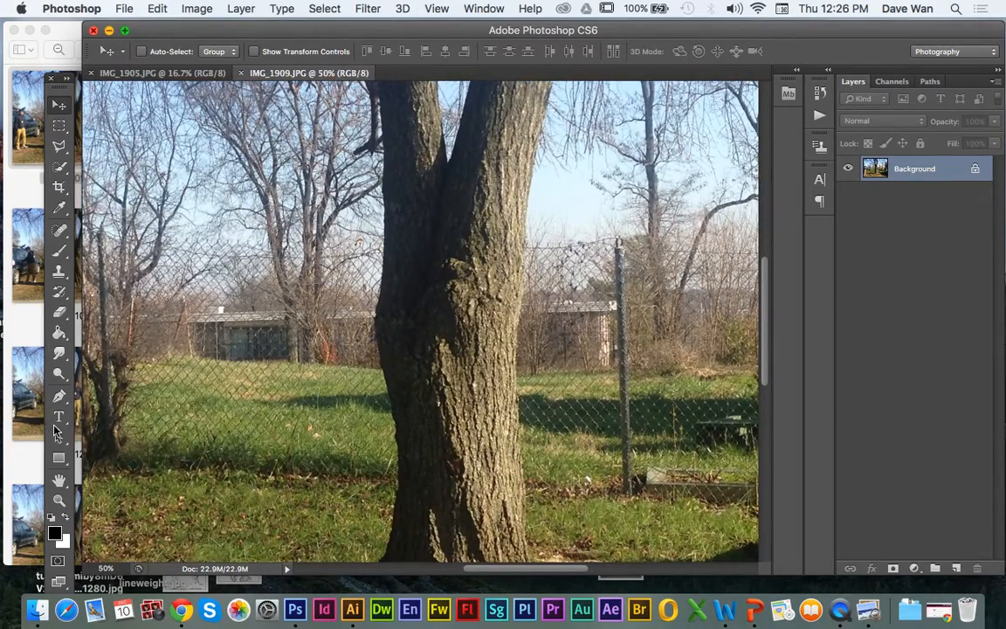
{"action": "left_click", "coordinate": [59, 480]}
{"action": "left_click_drag", "start_coordinate": [117, 476], "coordinate": [468, 311]}
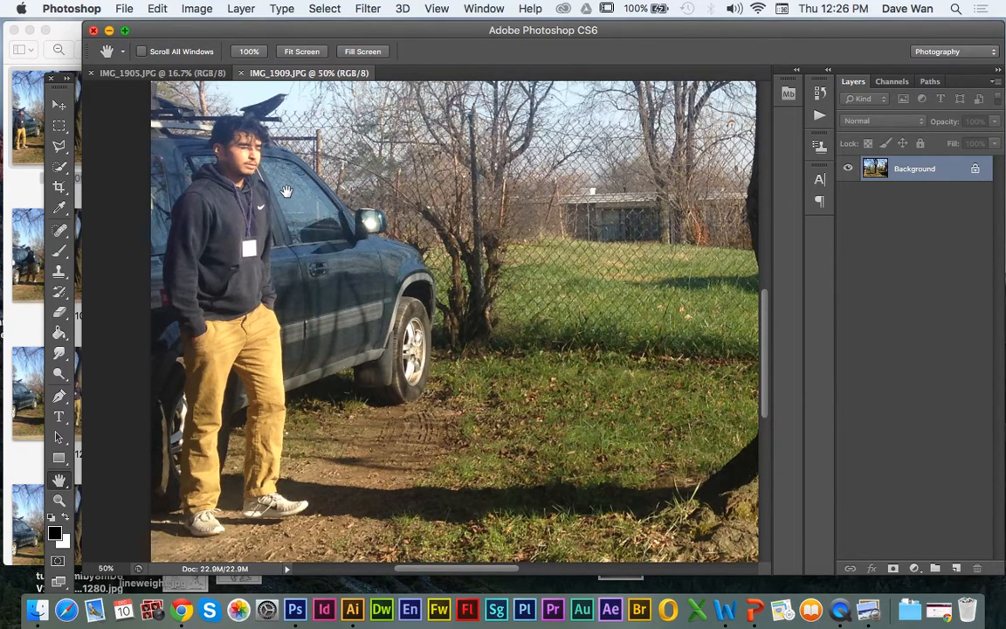
{"action": "left_click", "coordinate": [59, 169]}
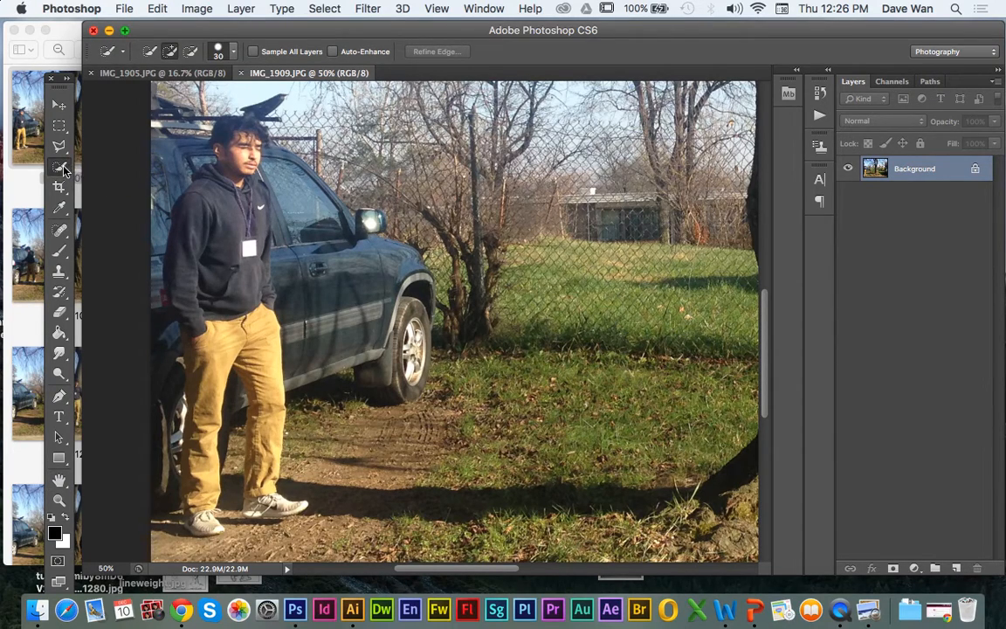
{"action": "left_click", "coordinate": [64, 170]}
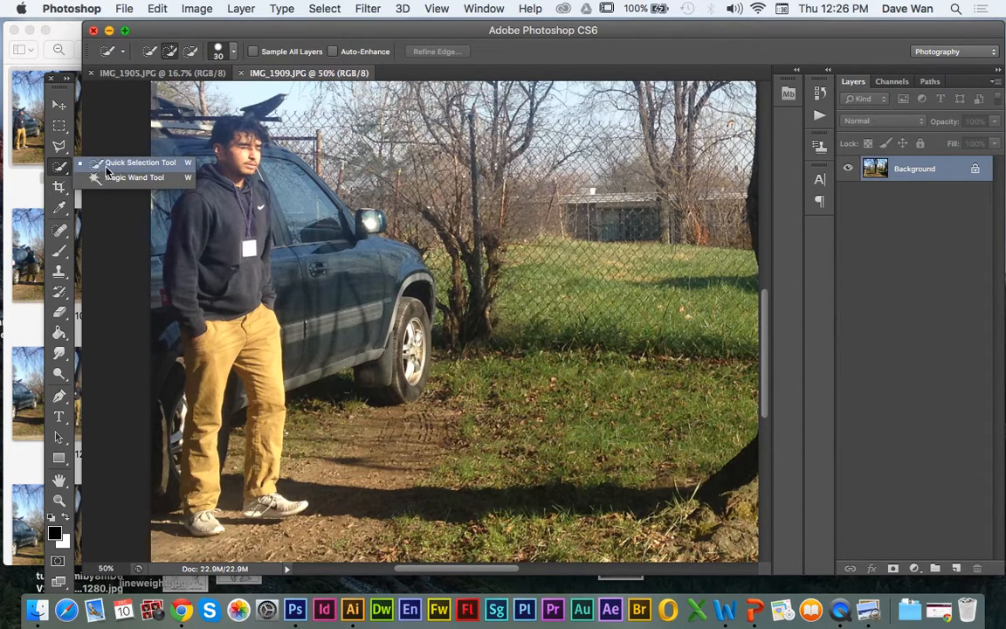
{"action": "left_click", "coordinate": [106, 170]}
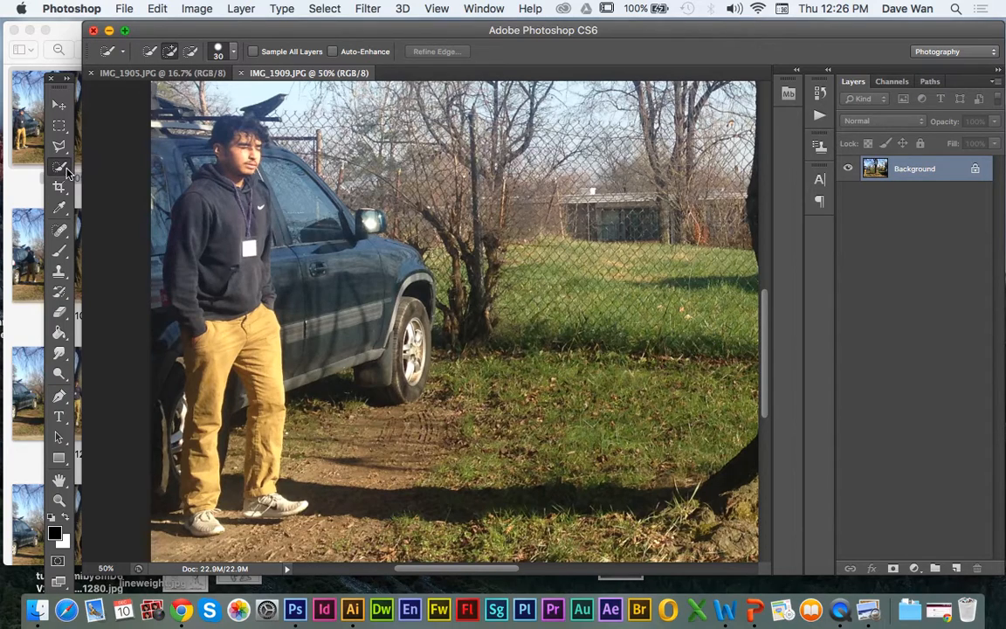
{"action": "mouse_move", "coordinate": [235, 157]}
{"action": "left_mouse_down"}
{"action": "mouse_move", "coordinate": [214, 144]}
{"action": "mouse_move", "coordinate": [215, 131]}
{"action": "mouse_move", "coordinate": [220, 122]}
{"action": "mouse_move", "coordinate": [248, 135]}
{"action": "mouse_move", "coordinate": [249, 98]}
{"action": "mouse_move", "coordinate": [223, 116]}
{"action": "mouse_move", "coordinate": [203, 150]}
{"action": "mouse_move", "coordinate": [229, 190]}
{"action": "mouse_move", "coordinate": [210, 197]}
{"action": "mouse_move", "coordinate": [216, 237]}
{"action": "mouse_move", "coordinate": [236, 288]}
{"action": "mouse_move", "coordinate": [269, 324]}
{"action": "left_mouse_up"}
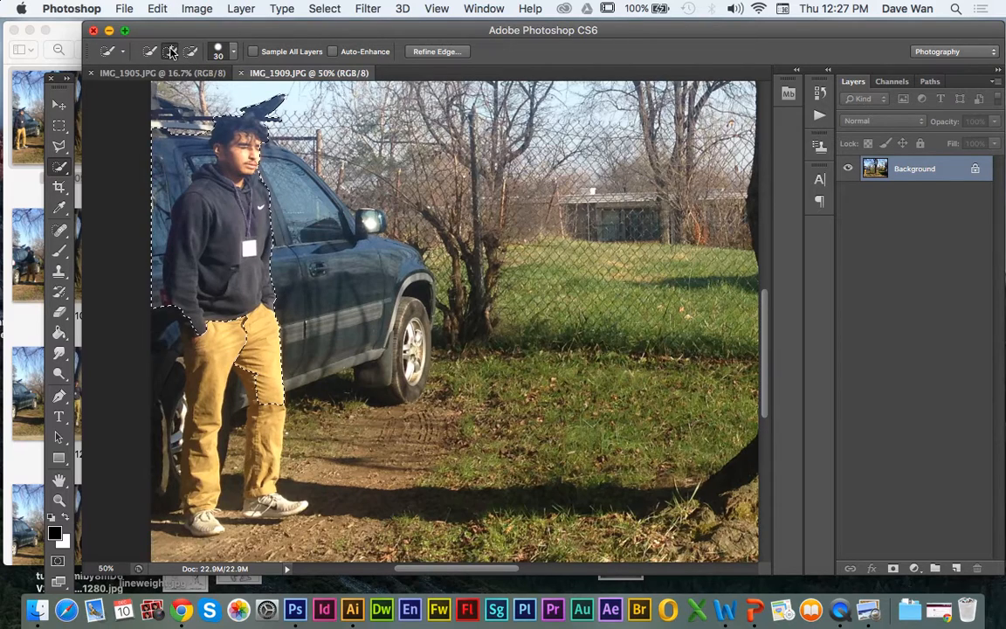
{"action": "mouse_move", "coordinate": [223, 341]}
{"action": "left_mouse_down"}
{"action": "mouse_move", "coordinate": [186, 328]}
{"action": "mouse_move", "coordinate": [183, 398]}
{"action": "mouse_move", "coordinate": [202, 459]}
{"action": "mouse_move", "coordinate": [186, 447]}
{"action": "mouse_move", "coordinate": [188, 465]}
{"action": "mouse_move", "coordinate": [226, 526]}
{"action": "mouse_move", "coordinate": [245, 454]}
{"action": "mouse_move", "coordinate": [284, 476]}
{"action": "left_mouse_up"}
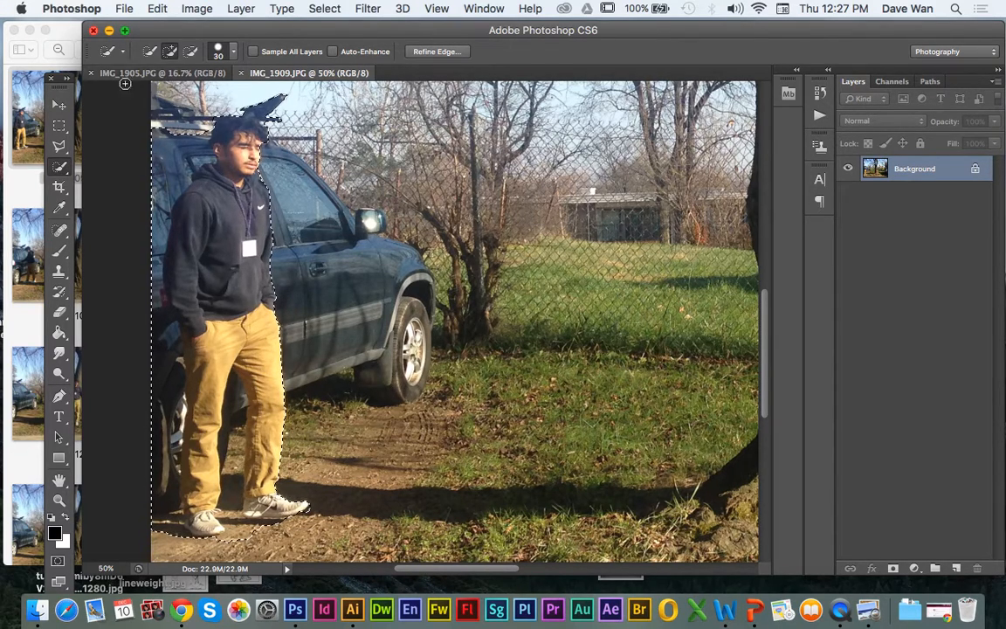
Step: Subtract the car and surrounding background from the man's selection, and add back the missing parts around his legs
{"action": "left_click", "coordinate": [191, 51]}
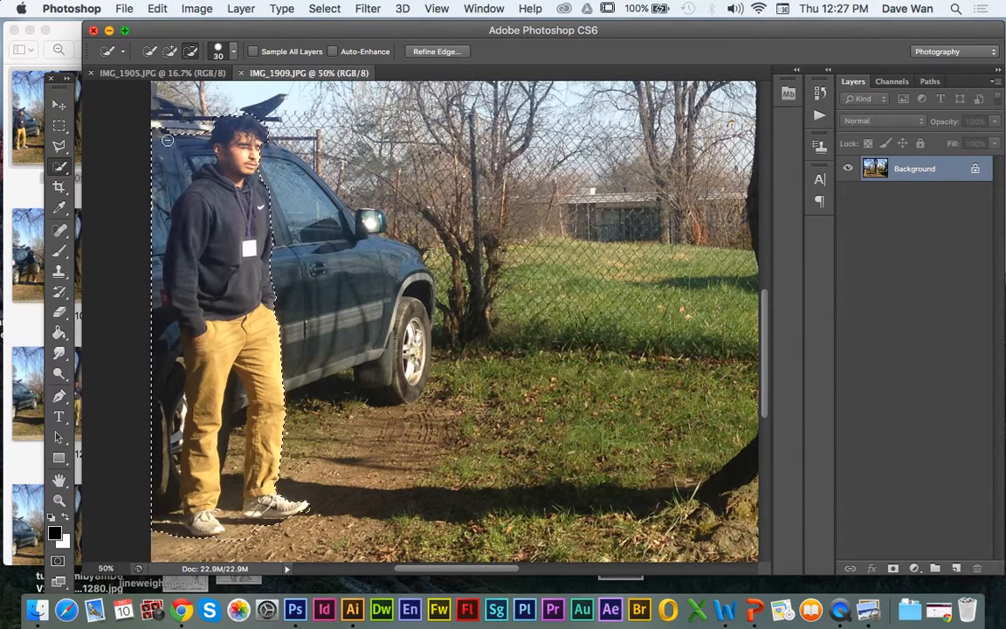
{"action": "left_click_drag", "start_coordinate": [161, 134], "coordinate": [169, 194]}
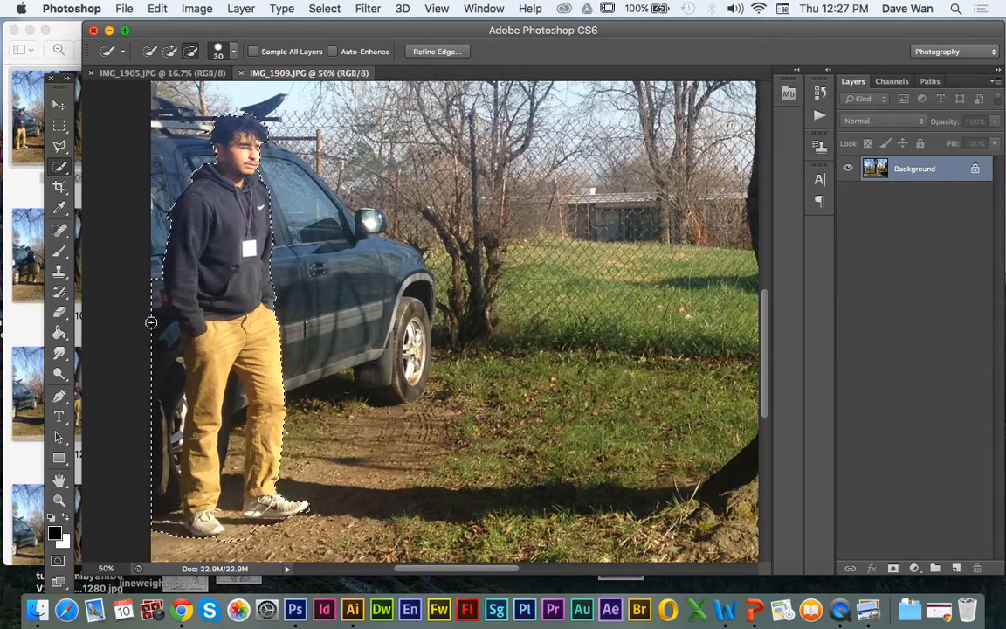
{"action": "mouse_move", "coordinate": [156, 292]}
{"action": "left_mouse_down"}
{"action": "mouse_move", "coordinate": [166, 361]}
{"action": "mouse_move", "coordinate": [159, 455]}
{"action": "mouse_move", "coordinate": [178, 504]}
{"action": "left_mouse_up"}
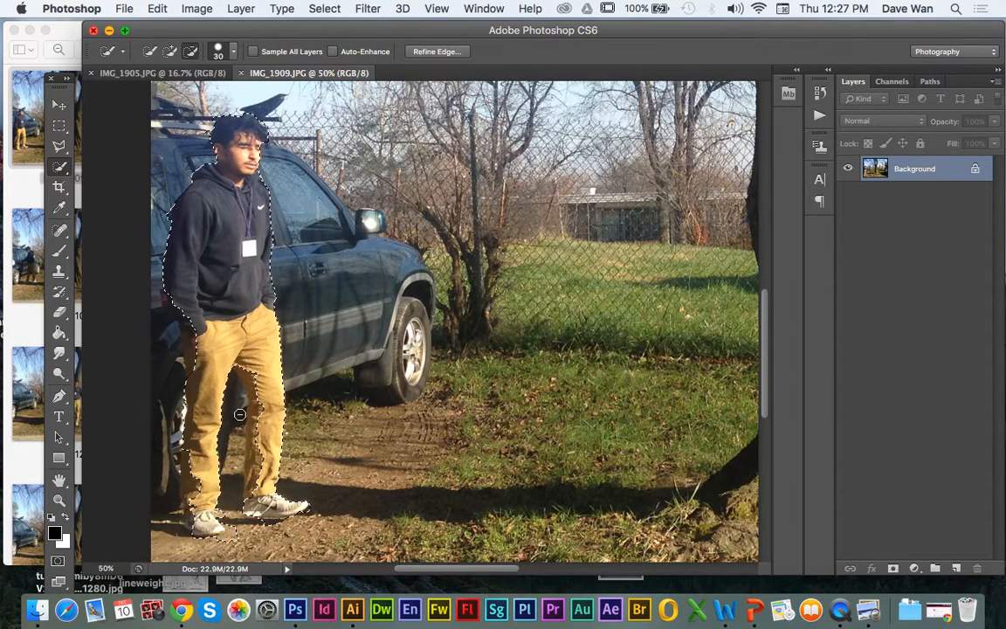
{"action": "left_click", "coordinate": [172, 53]}
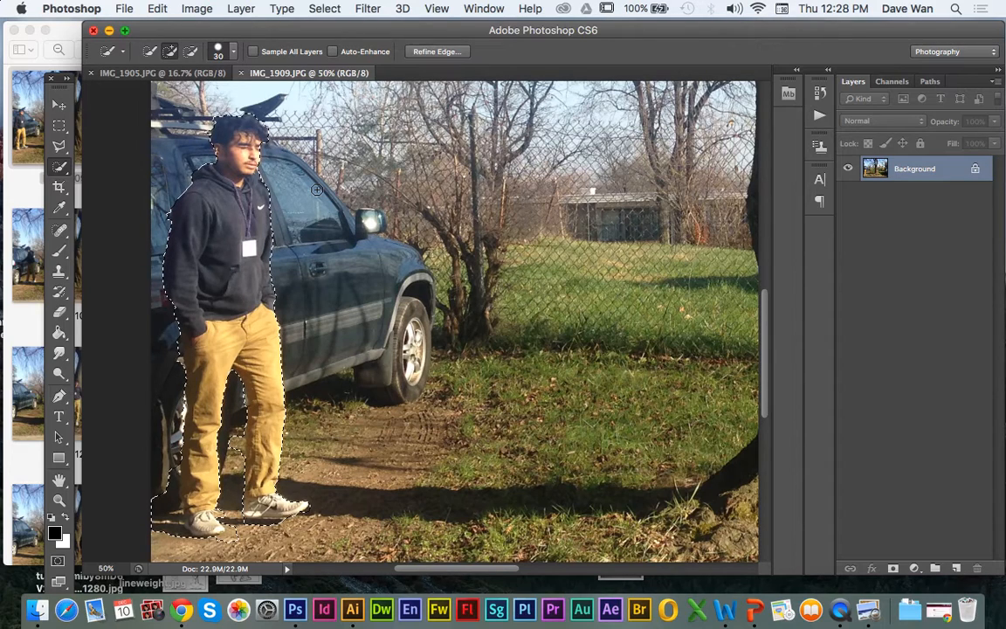
Step: Copy the selected man into IMG_1905.JPG and place him on the grass between the dark car and the tree
{"action": "key", "text": "super+c"}
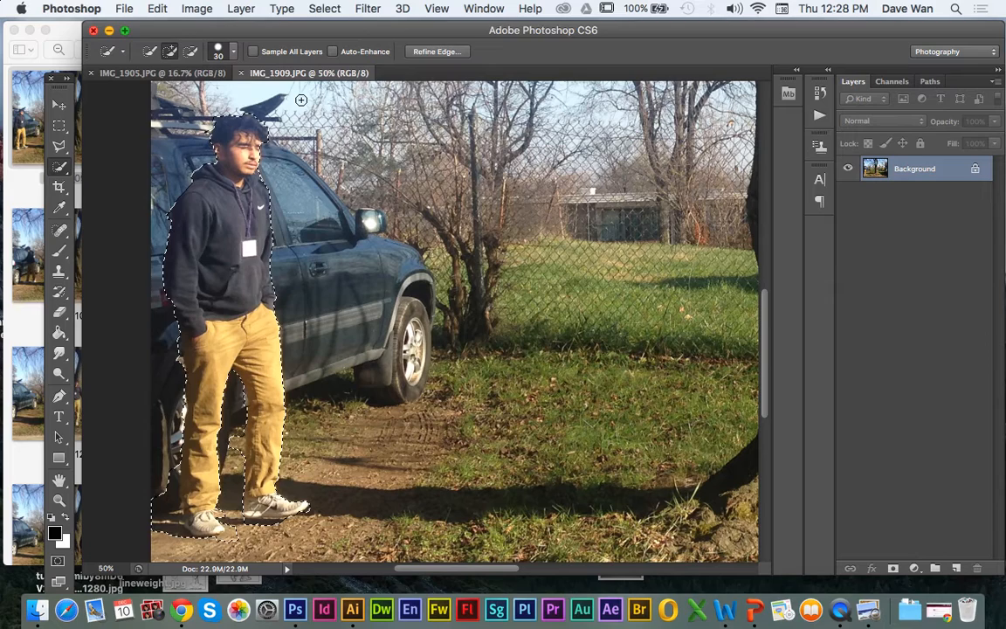
{"action": "left_click", "coordinate": [209, 75]}
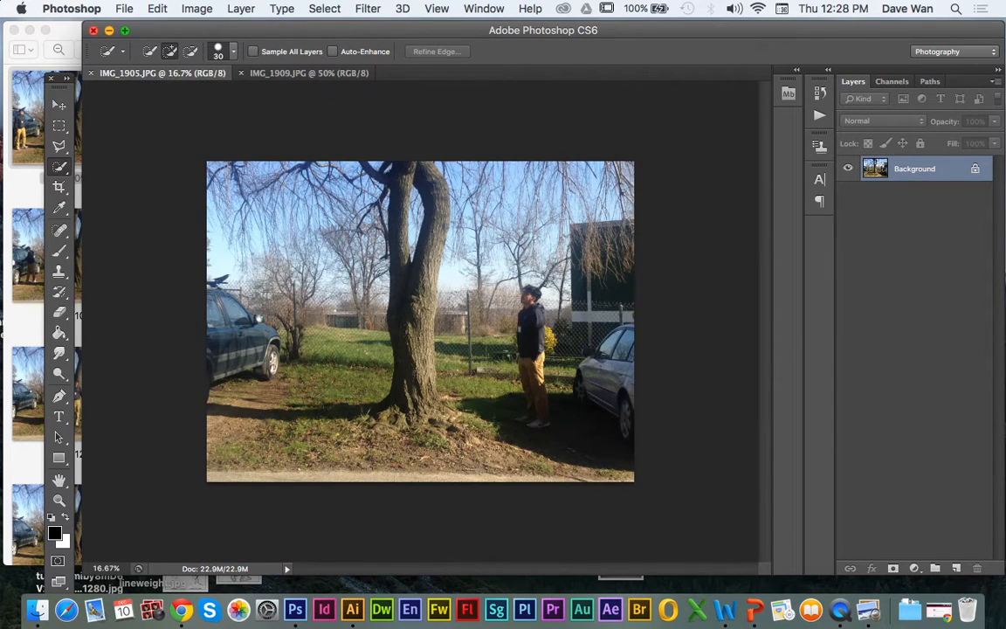
{"action": "key", "text": "super+v"}
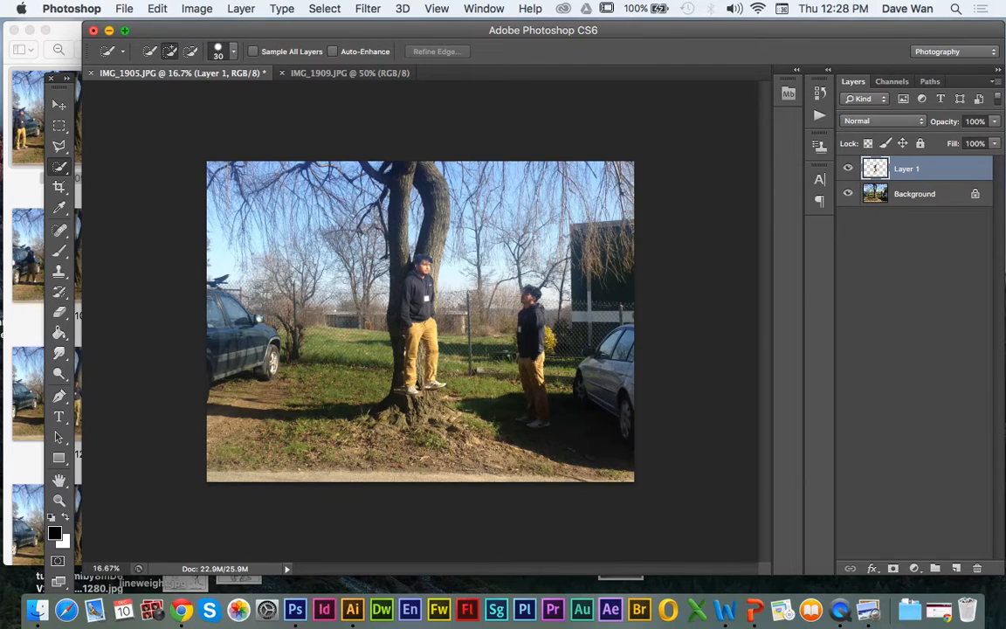
{"action": "left_click", "coordinate": [59, 105]}
{"action": "left_click_drag", "start_coordinate": [405, 322], "coordinate": [243, 351]}
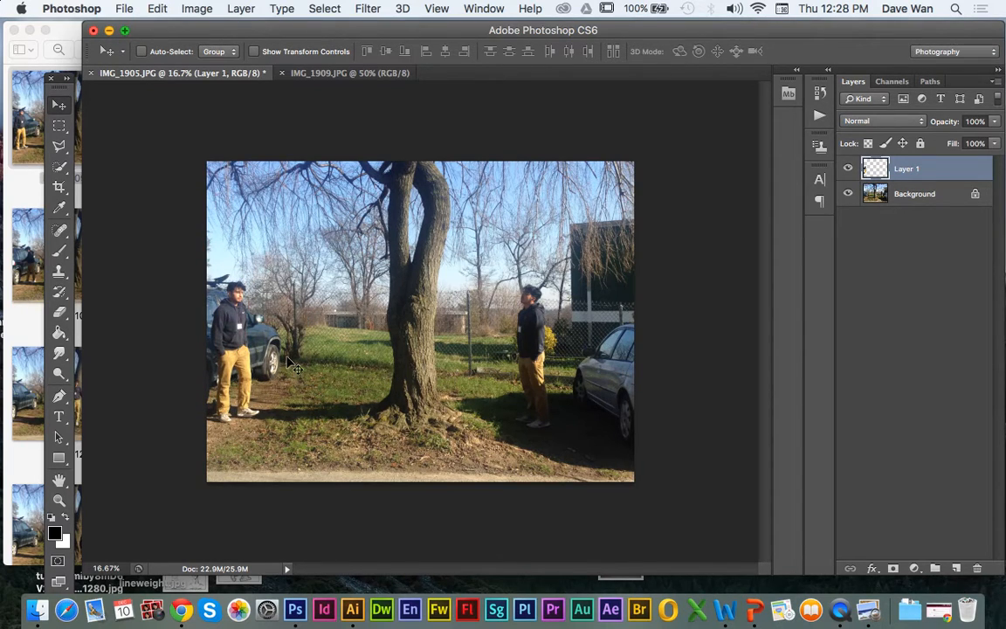
{"action": "left_click_drag", "start_coordinate": [246, 348], "coordinate": [322, 357]}
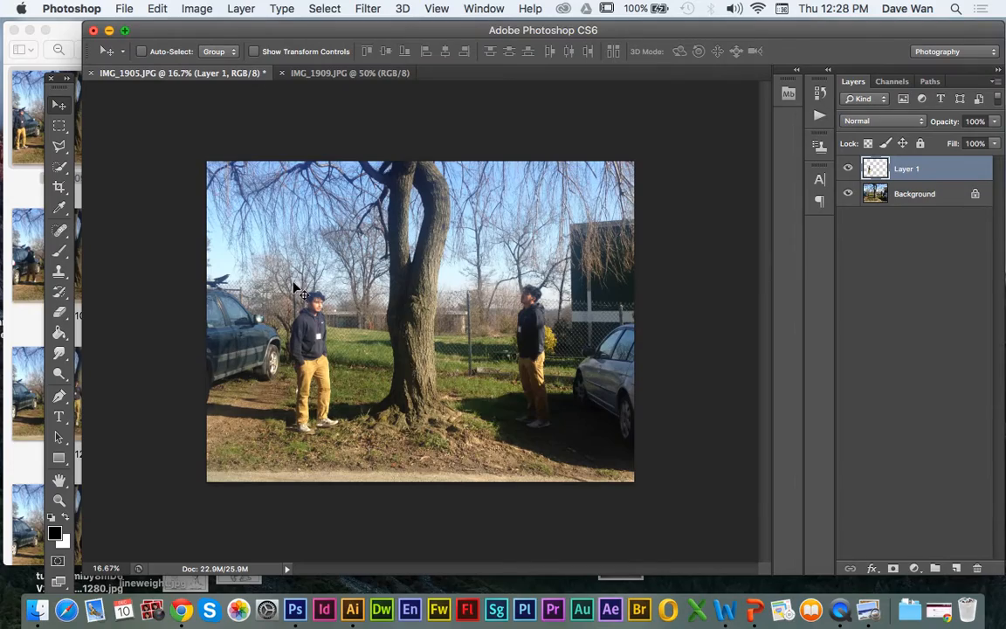
Step: Add a white, fully revealing layer mask to the pasted man's layer
{"action": "key", "text": "super+equal"}
{"action": "key", "text": "super+equal"}
{"action": "key", "text": "super+equal"}
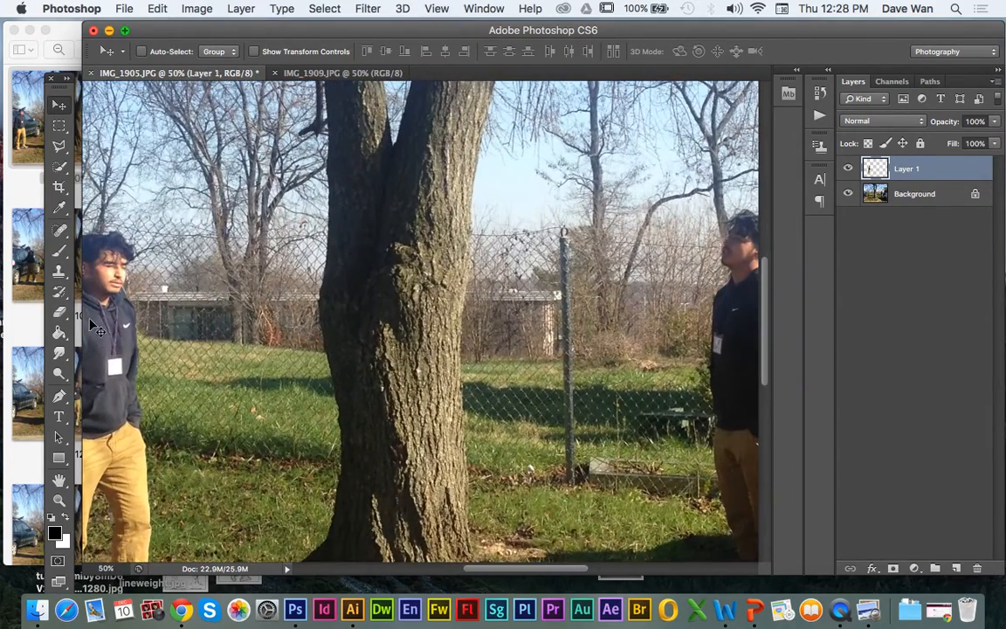
{"action": "left_click", "coordinate": [59, 480]}
{"action": "left_click_drag", "start_coordinate": [140, 454], "coordinate": [415, 348]}
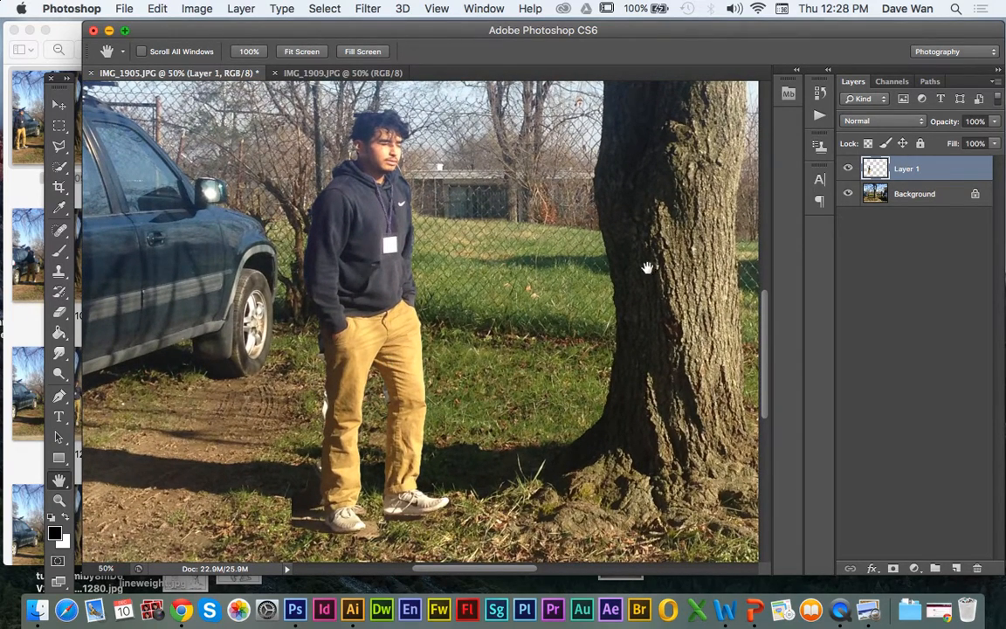
{"action": "left_click", "coordinate": [237, 8]}
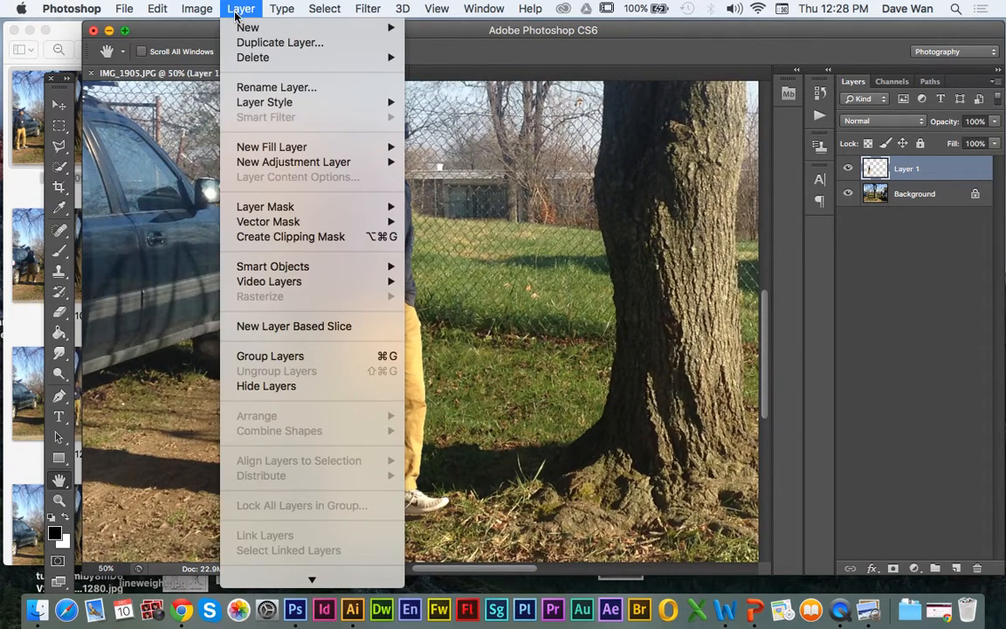
{"action": "mouse_move", "coordinate": [265, 206]}
{"action": "left_click", "coordinate": [449, 207]}
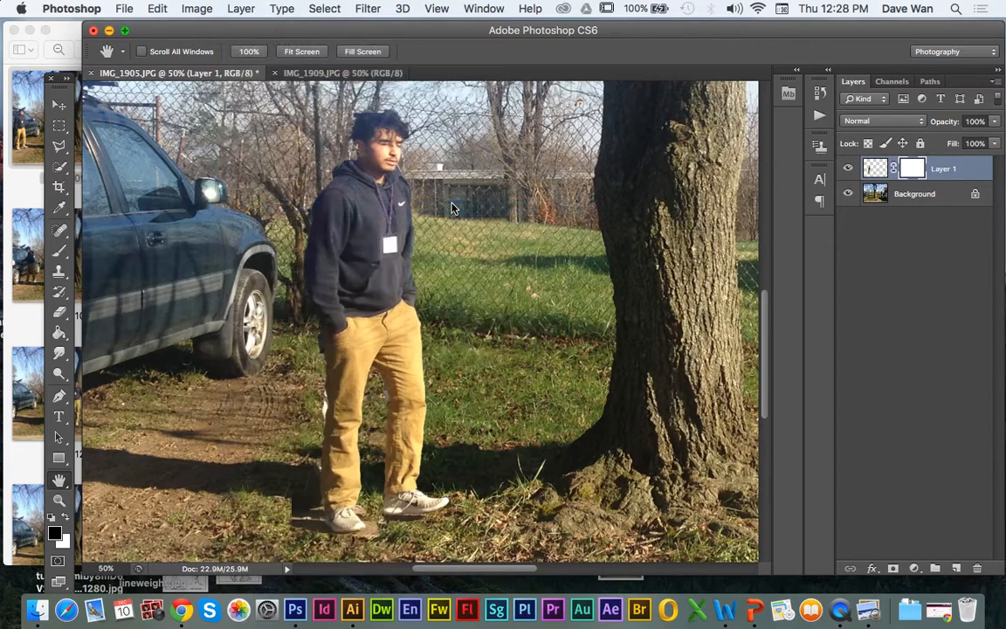
Step: Paint black on the pasted man's layer mask with a 35 px brush to hide leftover background around his shoes, lower leg and hip
{"action": "left_click", "coordinate": [60, 251]}
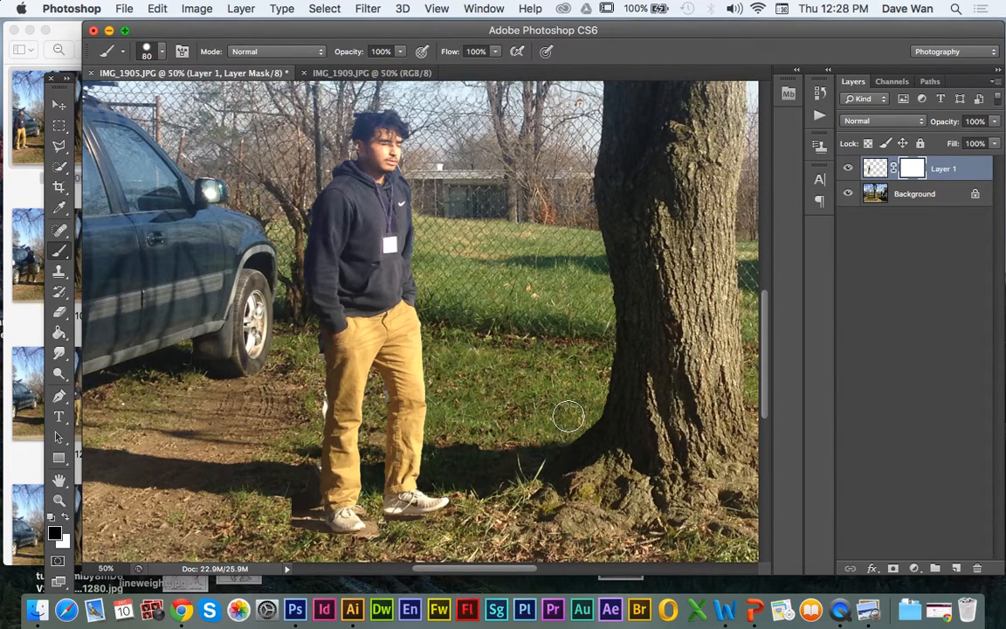
{"action": "key", "text": "bracketleft"}
{"action": "key", "text": "bracketleft"}
{"action": "key", "text": "bracketleft"}
{"action": "key", "text": "bracketleft"}
{"action": "key", "text": "bracketleft"}
{"action": "key", "text": "bracketleft"}
{"action": "key", "text": "super+equal"}
{"action": "scroll", "coordinate": [446, 367], "scroll_direction": "down", "scroll_amount": 5}
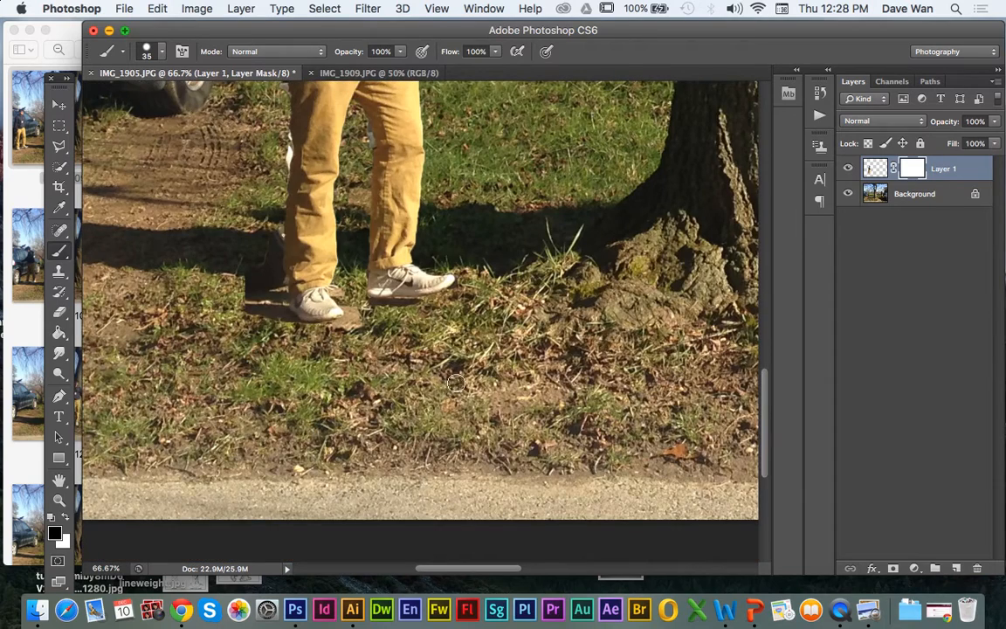
{"action": "scroll", "coordinate": [347, 386], "scroll_direction": "up", "scroll_amount": 4}
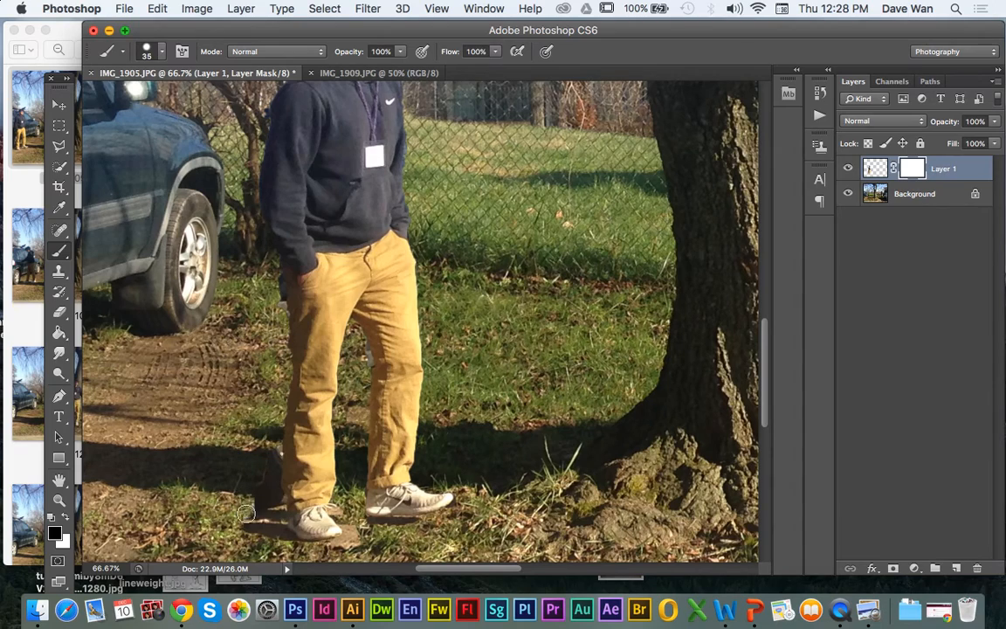
{"action": "mouse_move", "coordinate": [254, 525]}
{"action": "left_mouse_down"}
{"action": "mouse_move", "coordinate": [278, 522]}
{"action": "mouse_move", "coordinate": [277, 444]}
{"action": "left_mouse_up"}
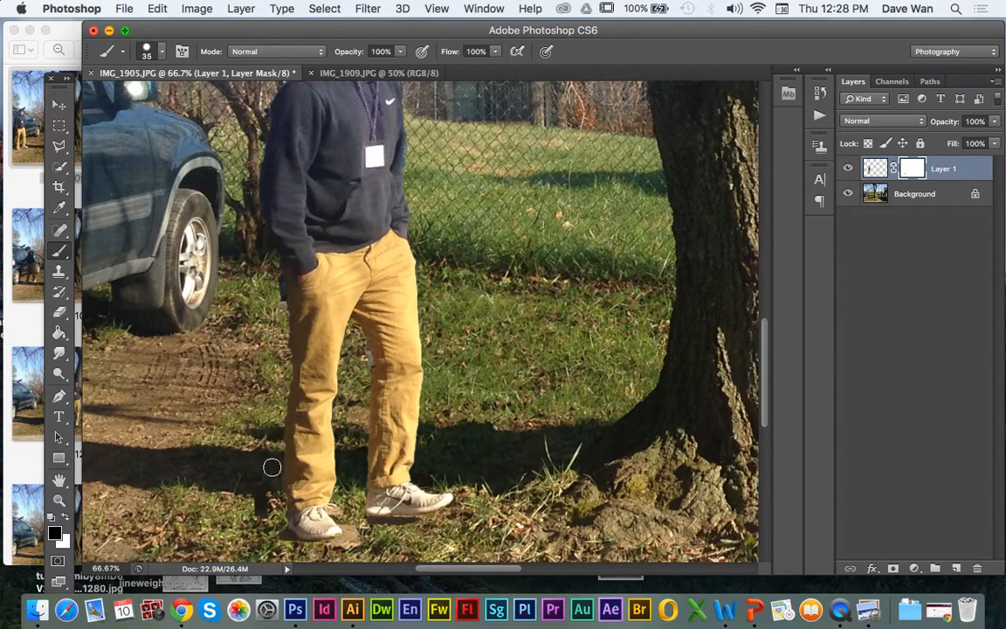
{"action": "mouse_move", "coordinate": [260, 482]}
{"action": "left_mouse_down"}
{"action": "mouse_move", "coordinate": [262, 470]}
{"action": "mouse_move", "coordinate": [248, 486]}
{"action": "mouse_move", "coordinate": [276, 539]}
{"action": "left_mouse_up"}
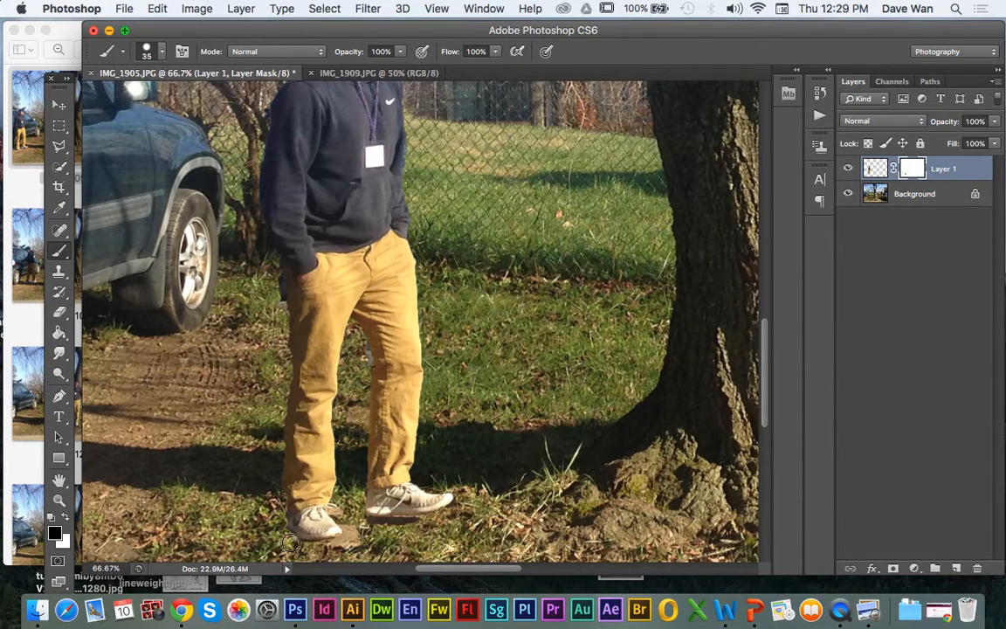
{"action": "left_click", "coordinate": [354, 539]}
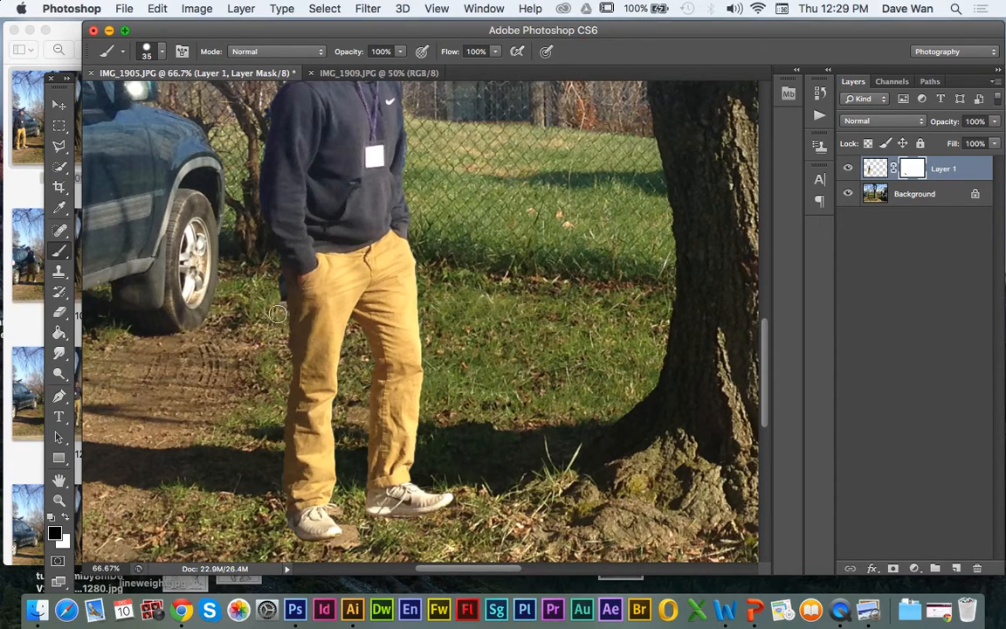
{"action": "left_click_drag", "start_coordinate": [279, 313], "coordinate": [277, 291]}
Step: Move the masked man around slightly on the grass between the dark car and the tree
{"action": "scroll", "coordinate": [376, 341], "scroll_direction": "up", "scroll_amount": 10}
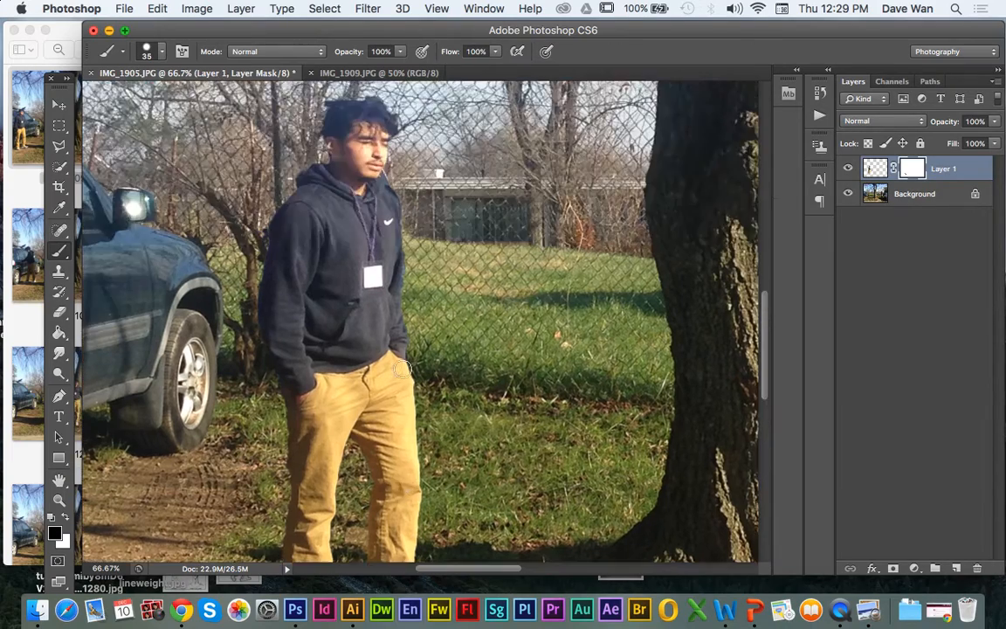
{"action": "scroll", "coordinate": [403, 369], "scroll_direction": "down", "scroll_amount": 12}
{"action": "scroll", "coordinate": [330, 282], "scroll_direction": "up", "scroll_amount": 3}
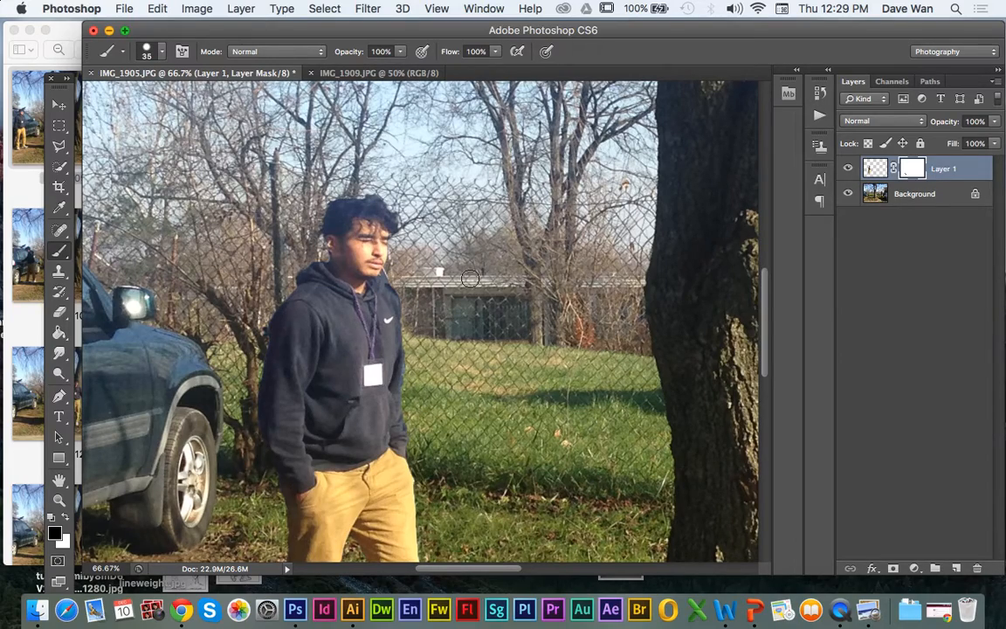
{"action": "key", "text": "super+minus"}
{"action": "key", "text": "super+minus"}
{"action": "key", "text": "super+minus"}
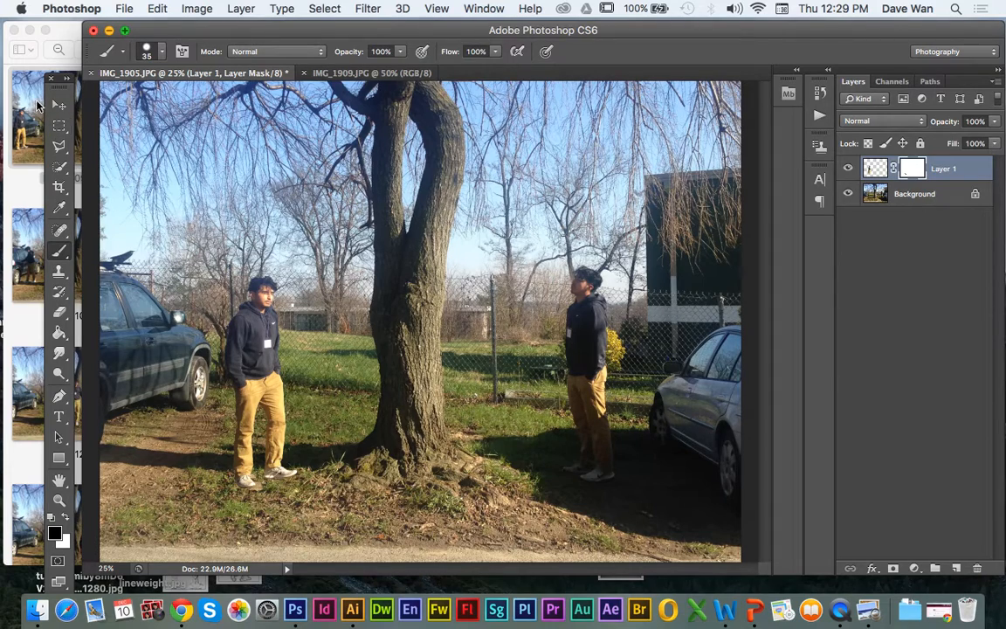
{"action": "left_click", "coordinate": [58, 104]}
{"action": "mouse_move", "coordinate": [260, 363]}
{"action": "left_mouse_down"}
{"action": "mouse_move", "coordinate": [293, 369]}
{"action": "mouse_move", "coordinate": [271, 387]}
{"action": "mouse_move", "coordinate": [264, 362]}
{"action": "left_mouse_up"}
{"action": "left_click", "coordinate": [59, 253]}
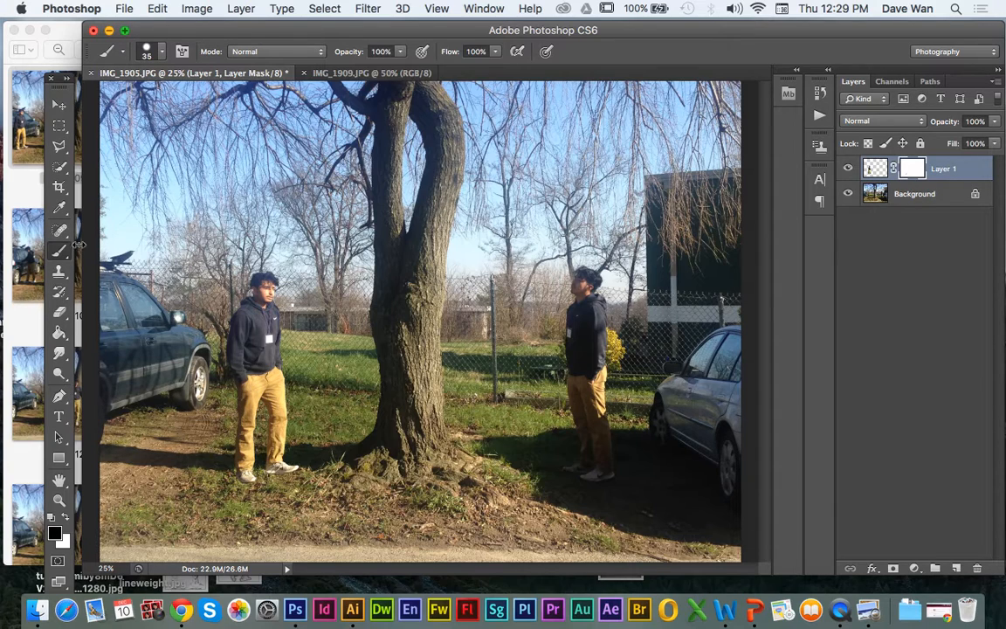
{"action": "left_click", "coordinate": [59, 105]}
{"action": "left_click_drag", "start_coordinate": [237, 333], "coordinate": [266, 362]}
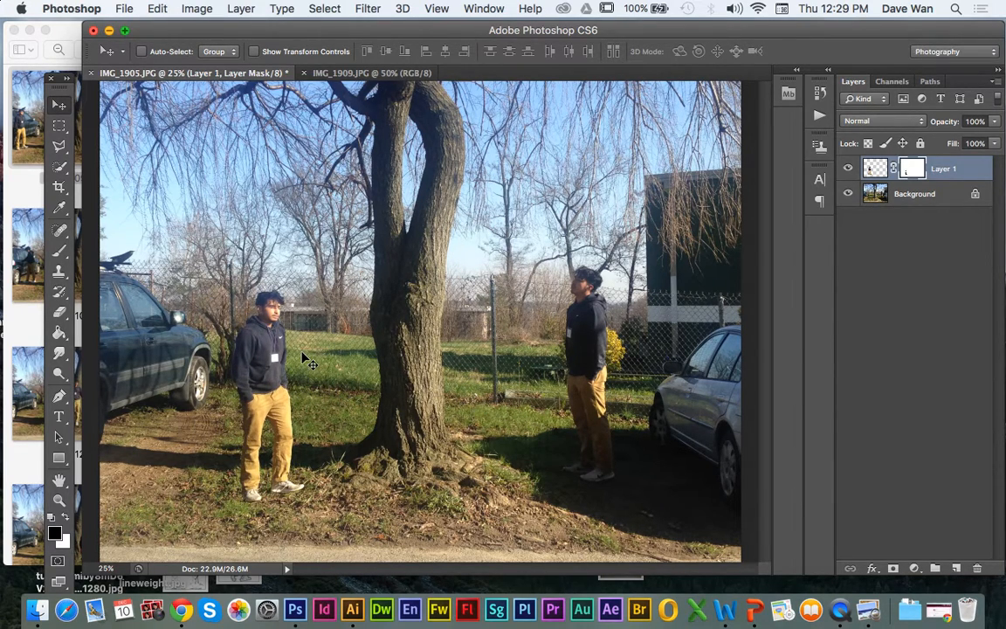
{"action": "left_click_drag", "start_coordinate": [271, 322], "coordinate": [267, 343]}
Step: Scale the man up proportionally to about 174% and place him in front of the tree trunk
{"action": "key", "text": "super+t"}
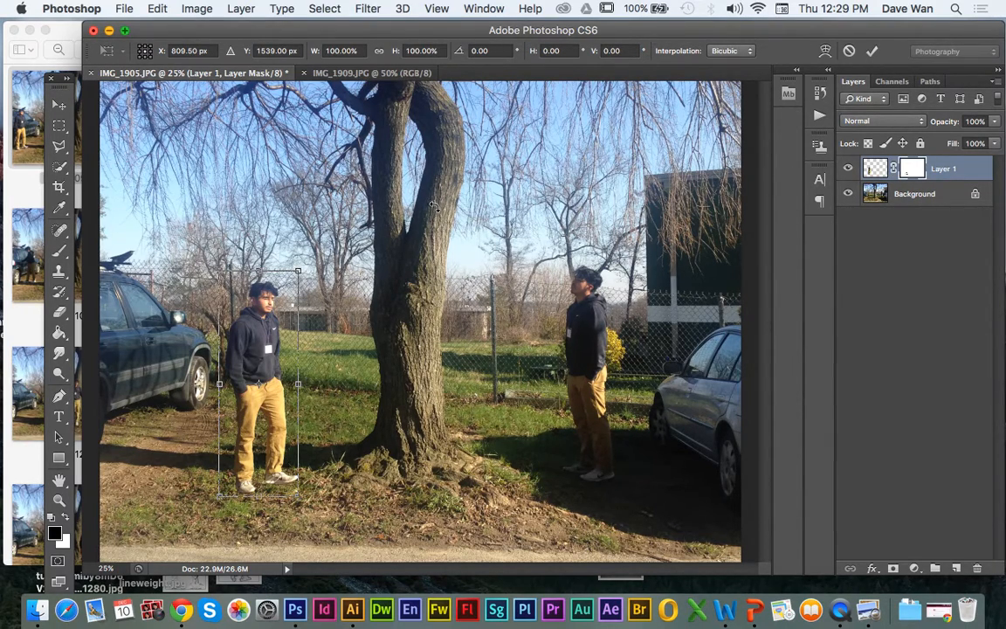
{"action": "key", "text": "super+minus"}
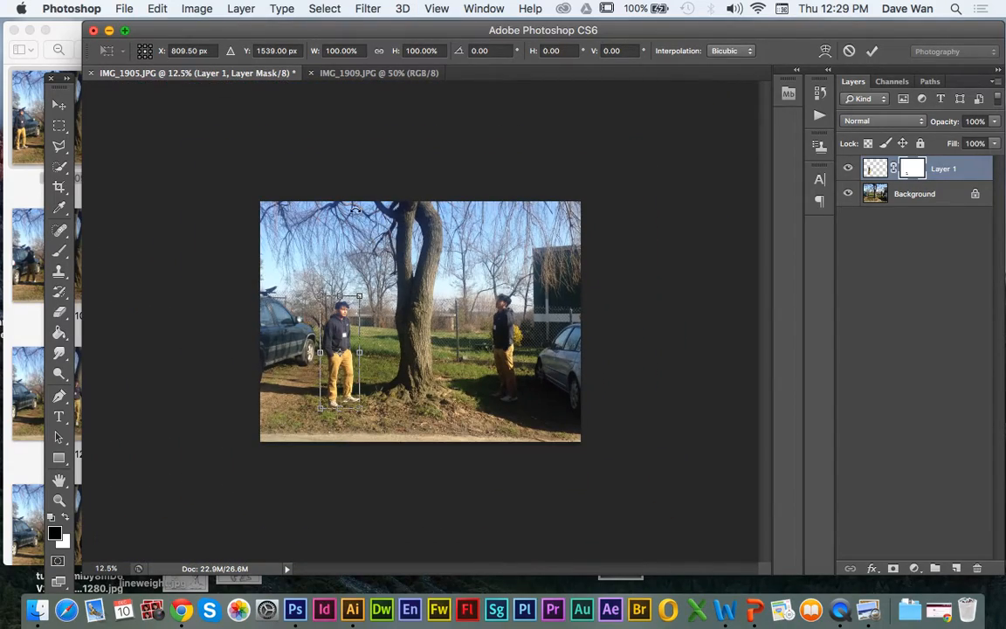
{"action": "key", "text": "super+plus"}
{"action": "key", "text": "super+plus"}
{"action": "key", "text": "super+plus"}
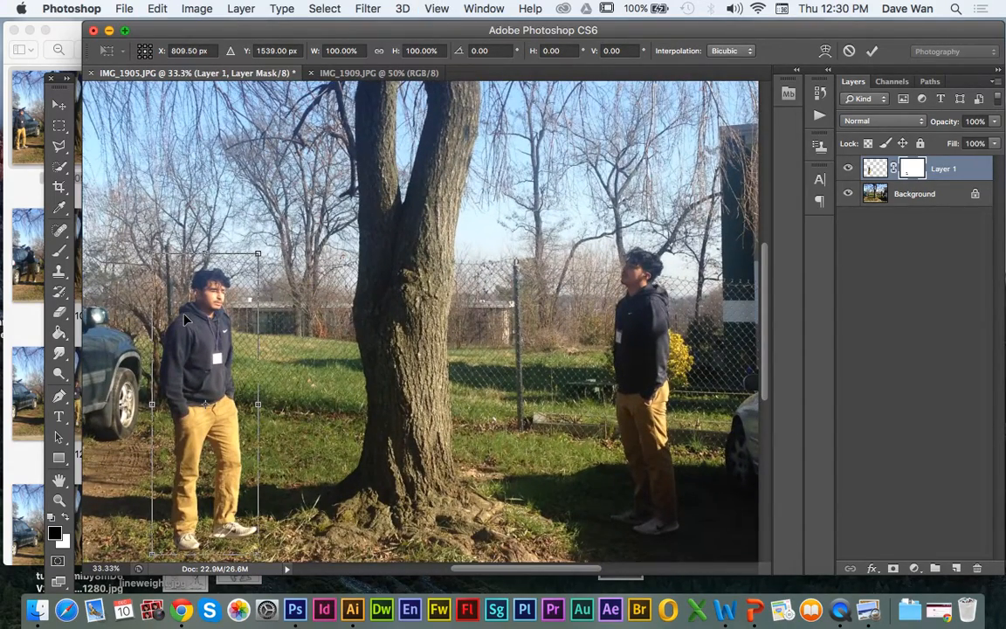
{"action": "left_click", "coordinate": [67, 482]}
{"action": "left_click_drag", "start_coordinate": [103, 474], "coordinate": [234, 423]}
{"action": "key", "text": "super+t"}
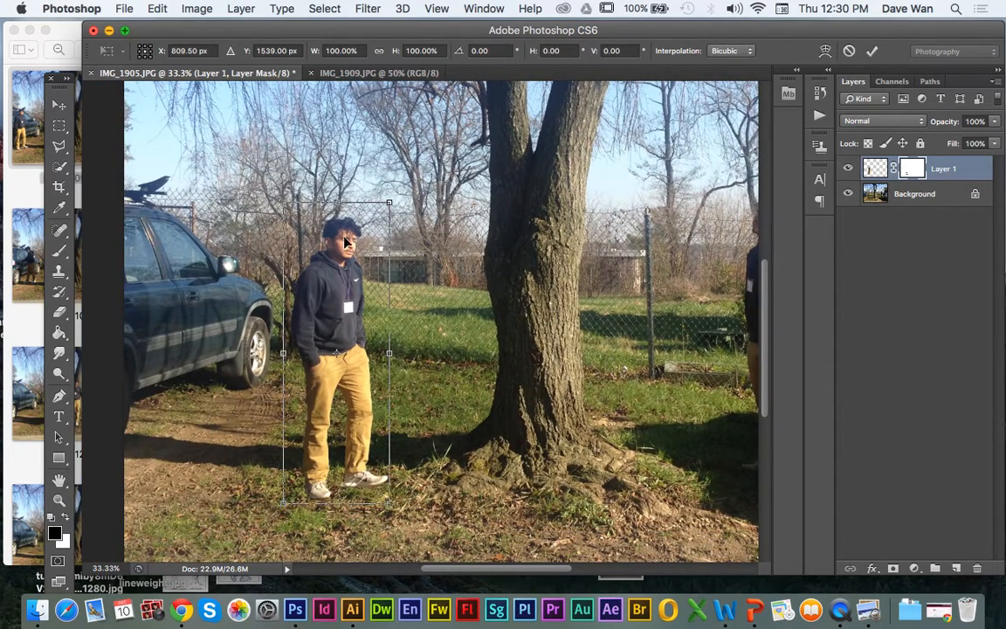
{"action": "key", "text": "super+minus"}
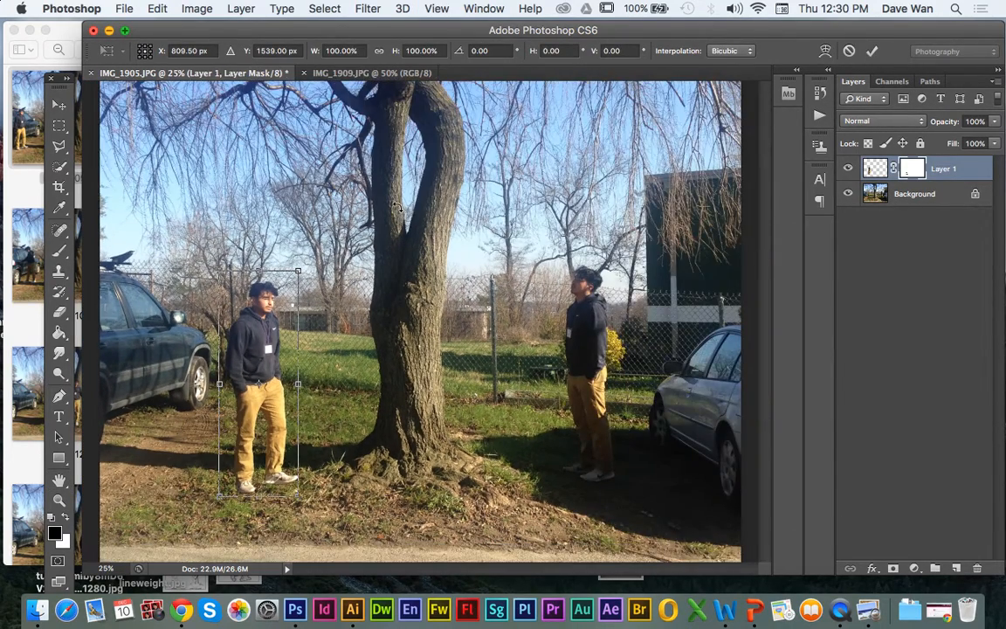
{"action": "left_click_drag", "start_coordinate": [295, 274], "coordinate": [359, 115]}
{"action": "left_click_drag", "start_coordinate": [281, 251], "coordinate": [432, 253]}
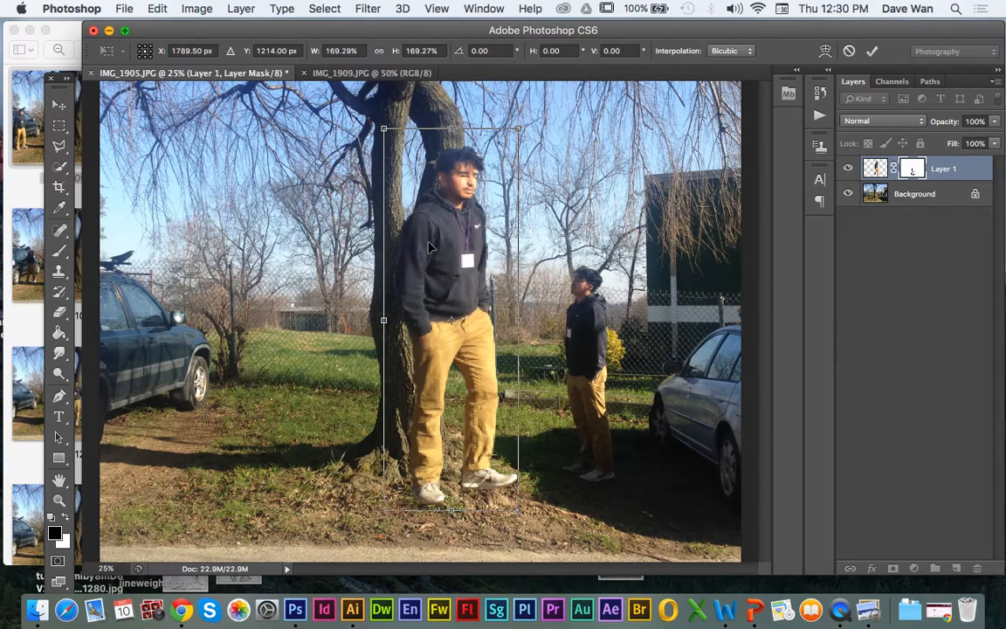
{"action": "left_click_drag", "start_coordinate": [519, 129], "coordinate": [522, 117]}
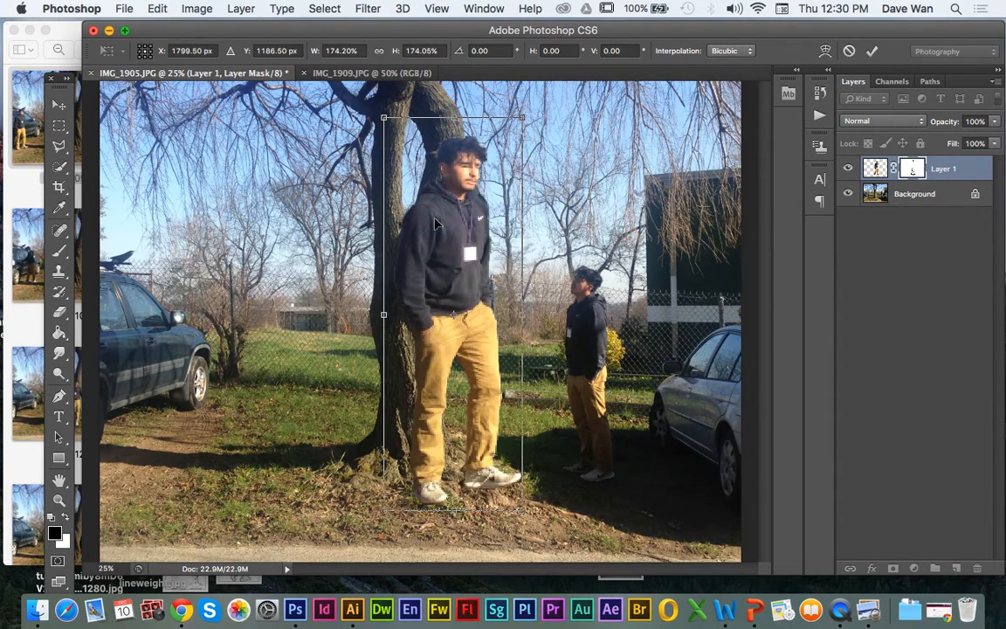
{"action": "left_click_drag", "start_coordinate": [444, 222], "coordinate": [439, 231]}
{"action": "key", "text": "Return"}
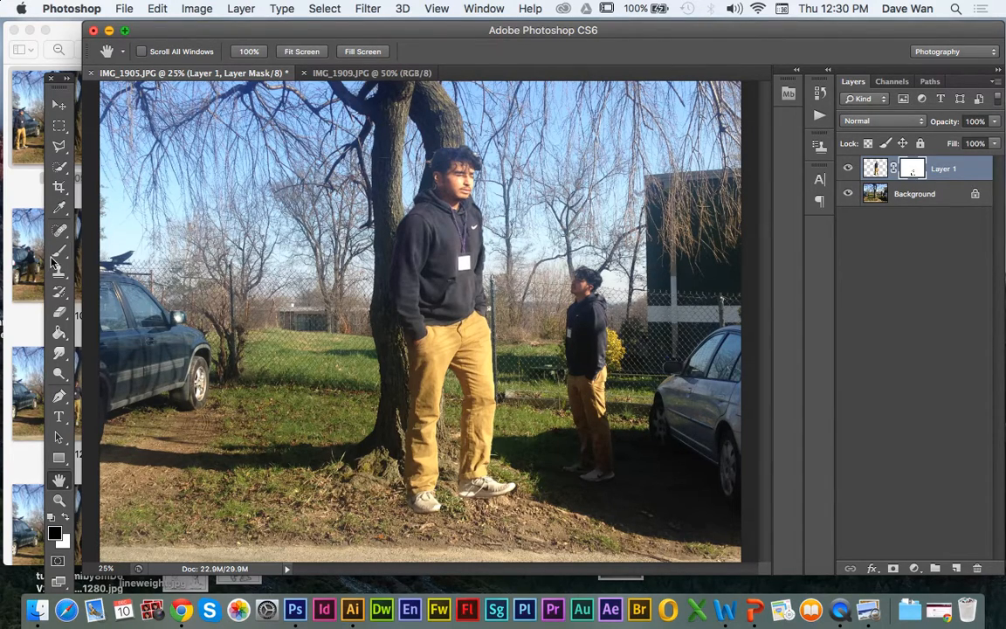
Step: Duplicate the enlarged man's layer within IMG_1905.JPG and shift the copy toward the dark car so it partly overlaps the original
{"action": "left_click", "coordinate": [58, 249]}
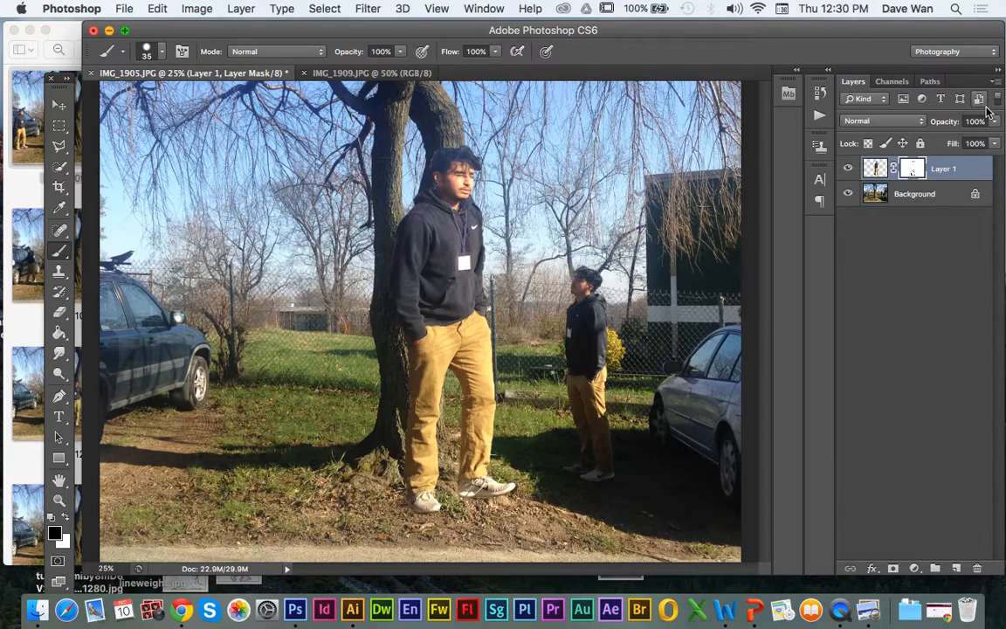
{"action": "left_click", "coordinate": [878, 169]}
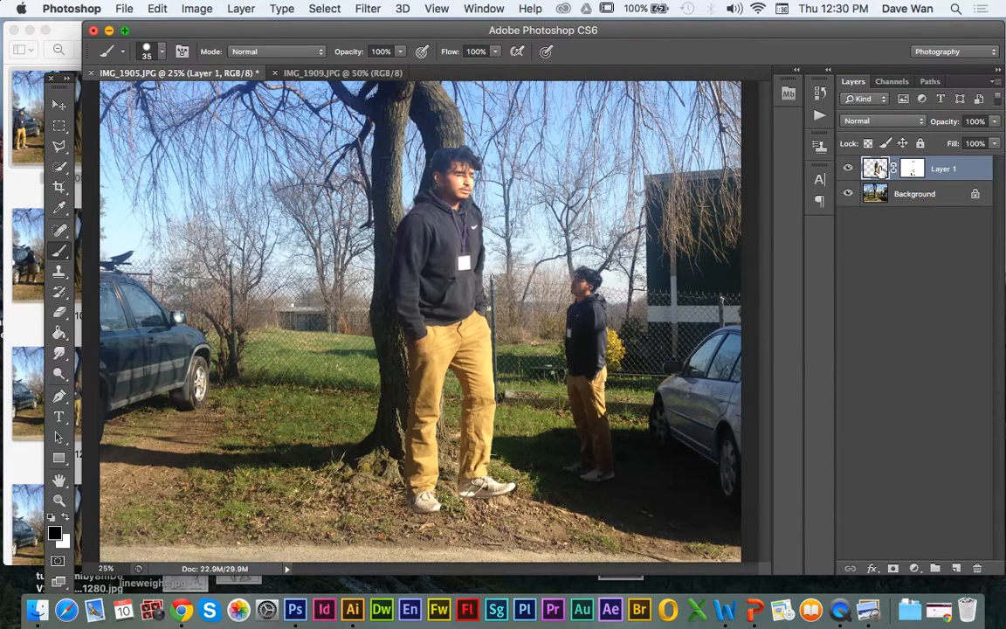
{"action": "left_click", "coordinate": [913, 169]}
{"action": "left_click", "coordinate": [867, 169]}
{"action": "left_click", "coordinate": [242, 8]}
{"action": "left_click", "coordinate": [280, 40]}
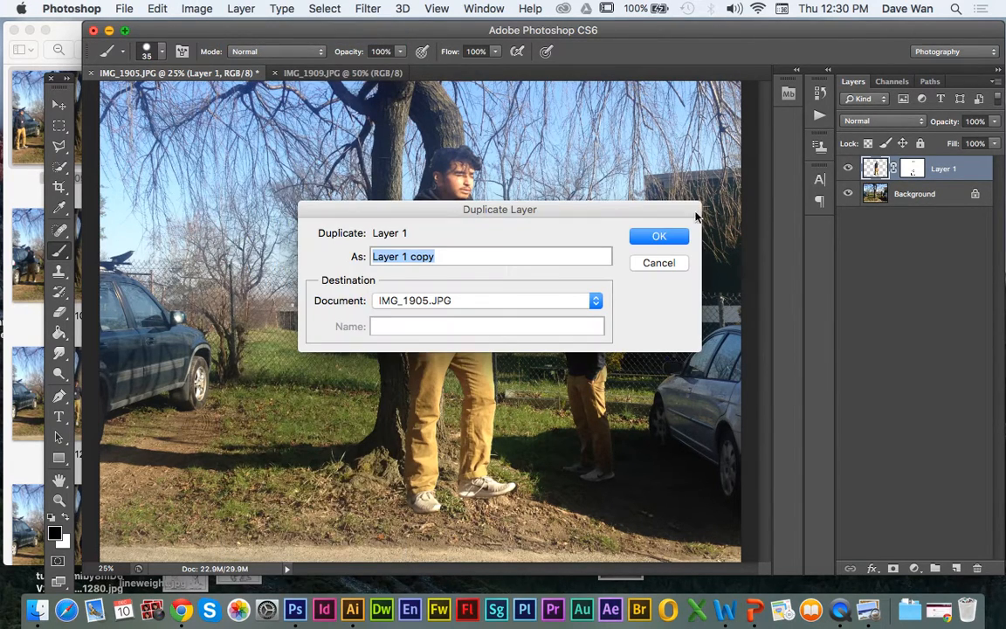
{"action": "left_click", "coordinate": [659, 237]}
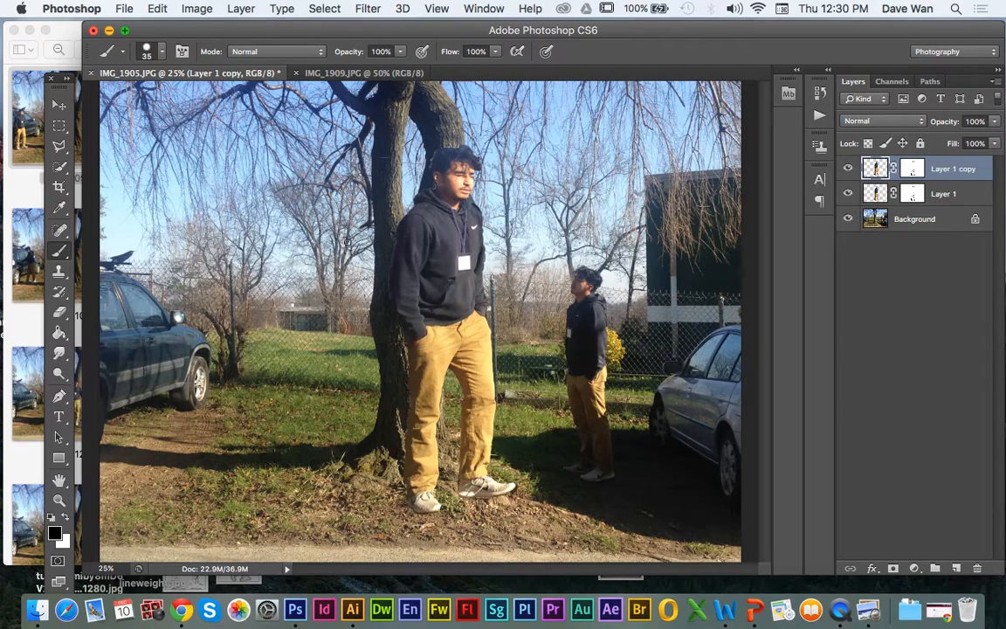
{"action": "left_click", "coordinate": [55, 105]}
{"action": "mouse_move", "coordinate": [417, 271]}
{"action": "left_mouse_down"}
{"action": "mouse_move", "coordinate": [356, 280]}
{"action": "mouse_move", "coordinate": [358, 271]}
{"action": "left_mouse_up"}
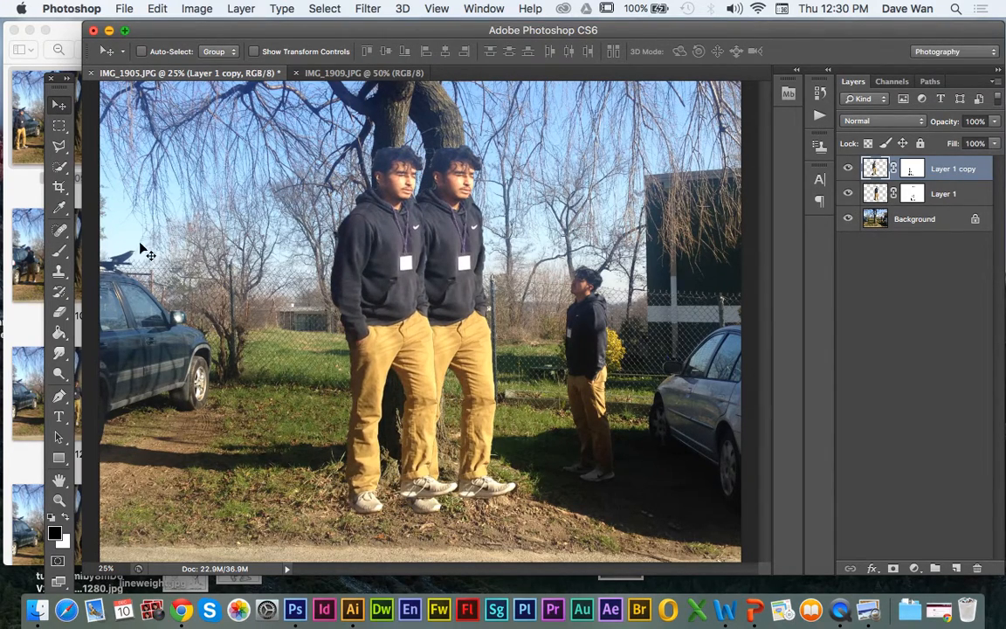
{"action": "key", "text": "b"}
{"action": "mouse_move", "coordinate": [424, 131]}
{"action": "left_mouse_down"}
{"action": "mouse_move", "coordinate": [434, 166]}
{"action": "mouse_move", "coordinate": [432, 133]}
{"action": "left_mouse_up"}
{"action": "key", "text": "super+z"}
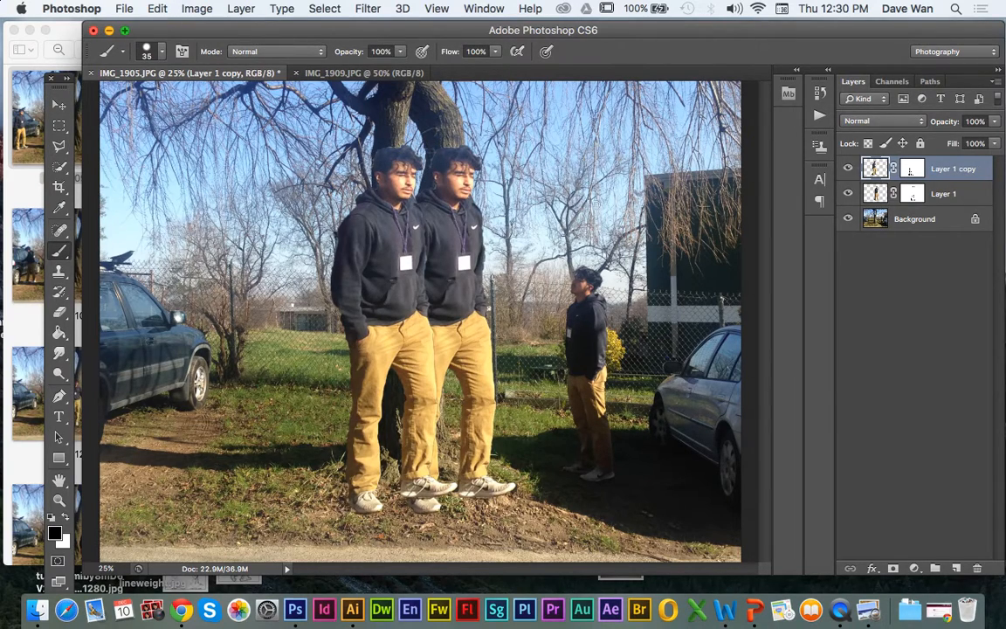
Step: Scale the duplicated man down proportionally to about 90%, keeping him beside the larger figure
{"action": "left_click", "coordinate": [911, 171]}
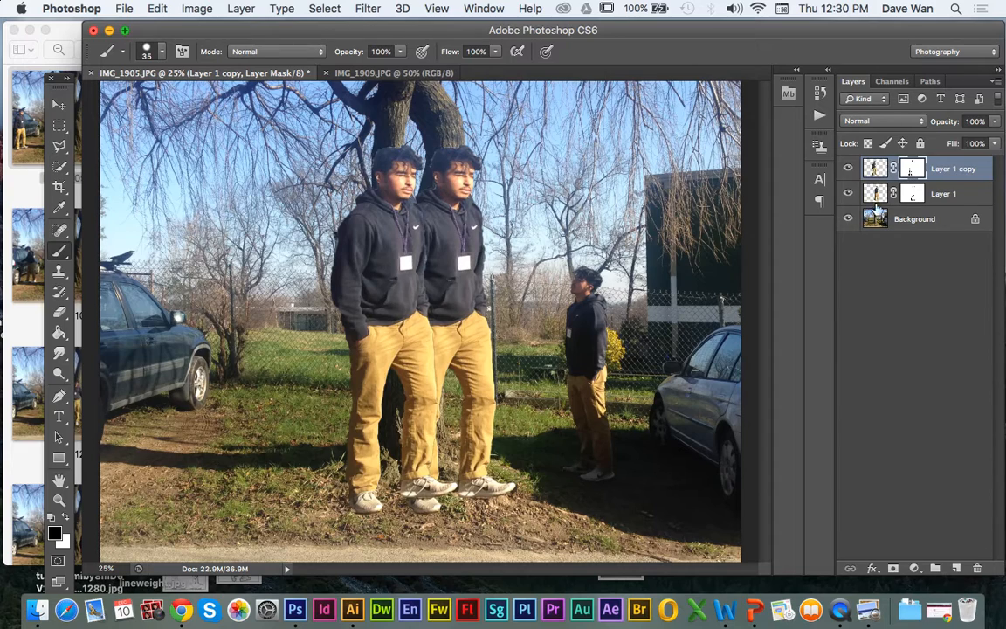
{"action": "key", "text": "super+t"}
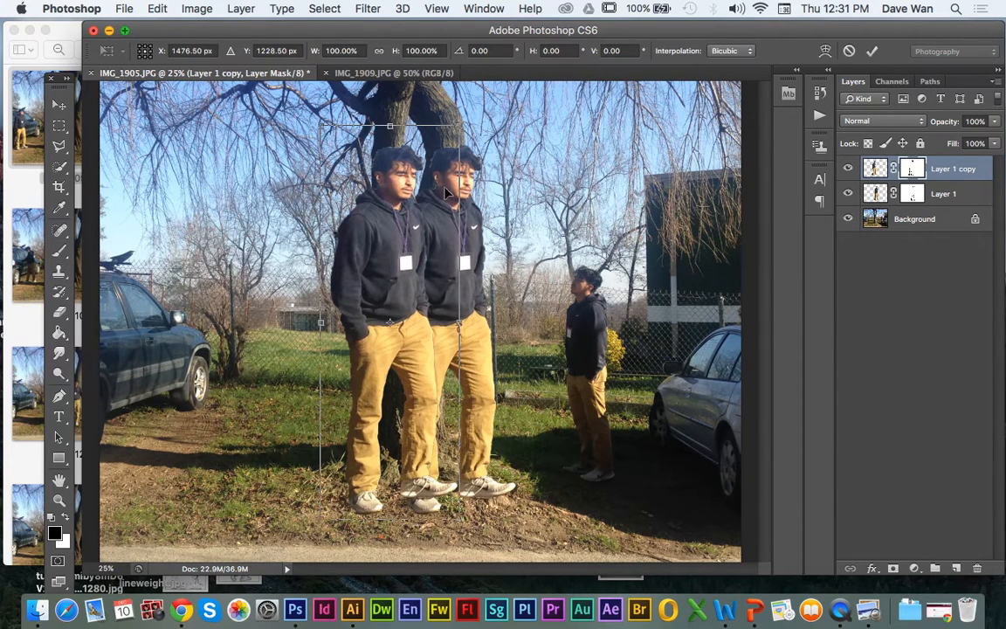
{"action": "left_click_drag", "start_coordinate": [459, 125], "coordinate": [445, 165]}
{"action": "mouse_move", "coordinate": [386, 234]}
{"action": "left_mouse_down"}
{"action": "mouse_move", "coordinate": [341, 237]}
{"action": "mouse_move", "coordinate": [393, 235]}
{"action": "left_mouse_up"}
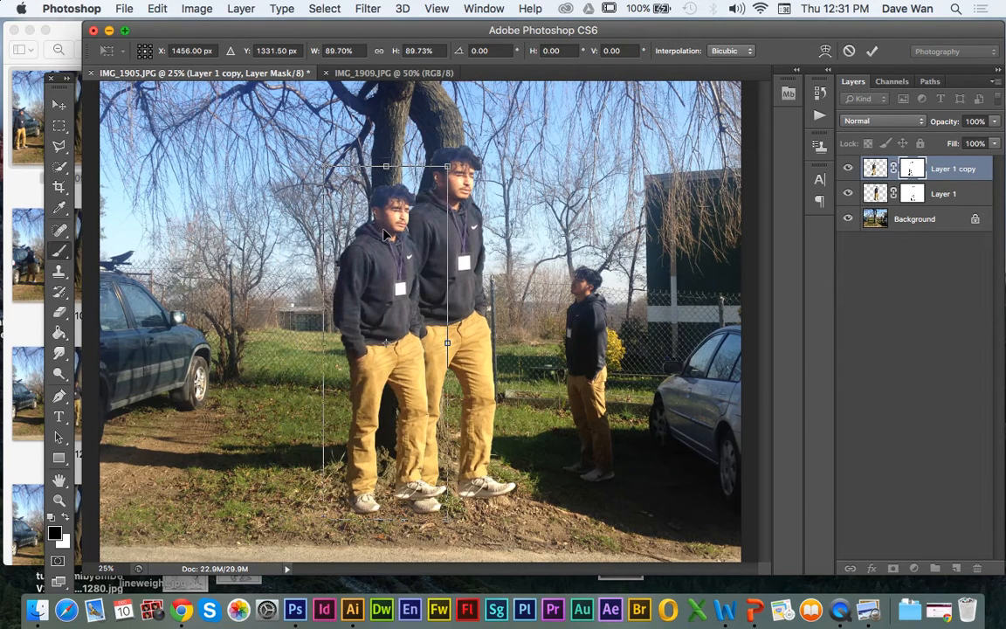
{"action": "key", "text": "Return"}
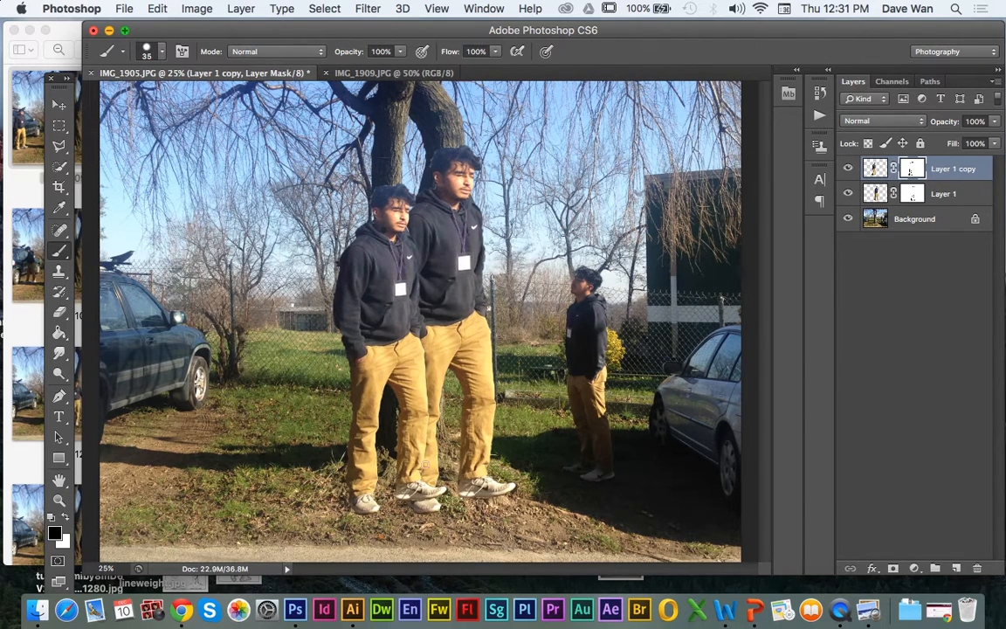
Step: Reorder Layer 1 copy below Layer 1 so the smaller man stands behind the larger one
{"action": "left_click", "coordinate": [59, 105]}
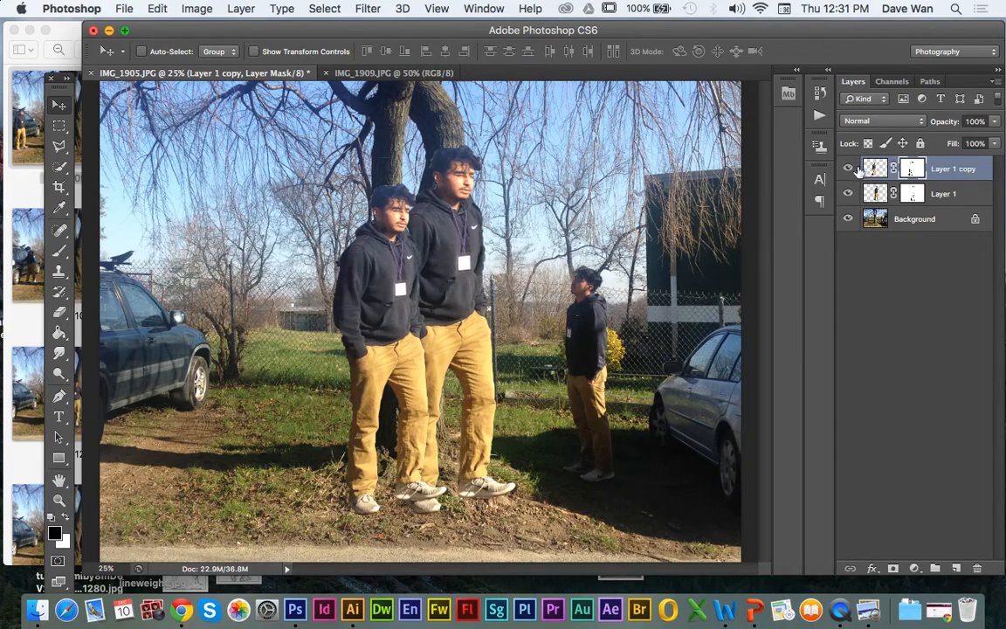
{"action": "left_click", "coordinate": [869, 168]}
{"action": "left_click_drag", "start_coordinate": [868, 168], "coordinate": [865, 202]}
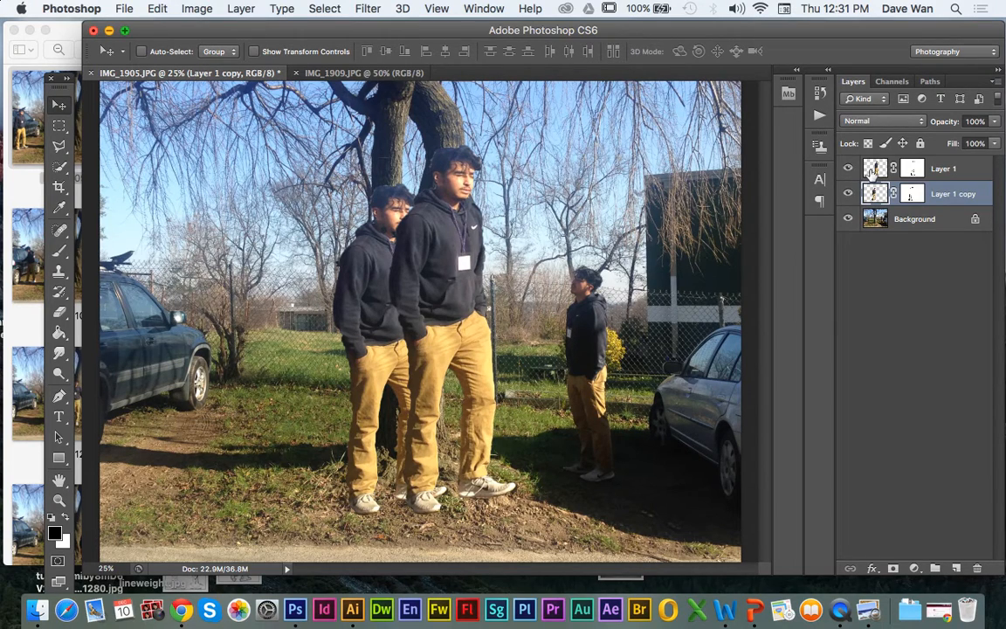
Step: Duplicate Layer 1 with its mask again to get a third figure of the man
{"action": "left_click", "coordinate": [878, 169]}
{"action": "left_click", "coordinate": [234, 7]}
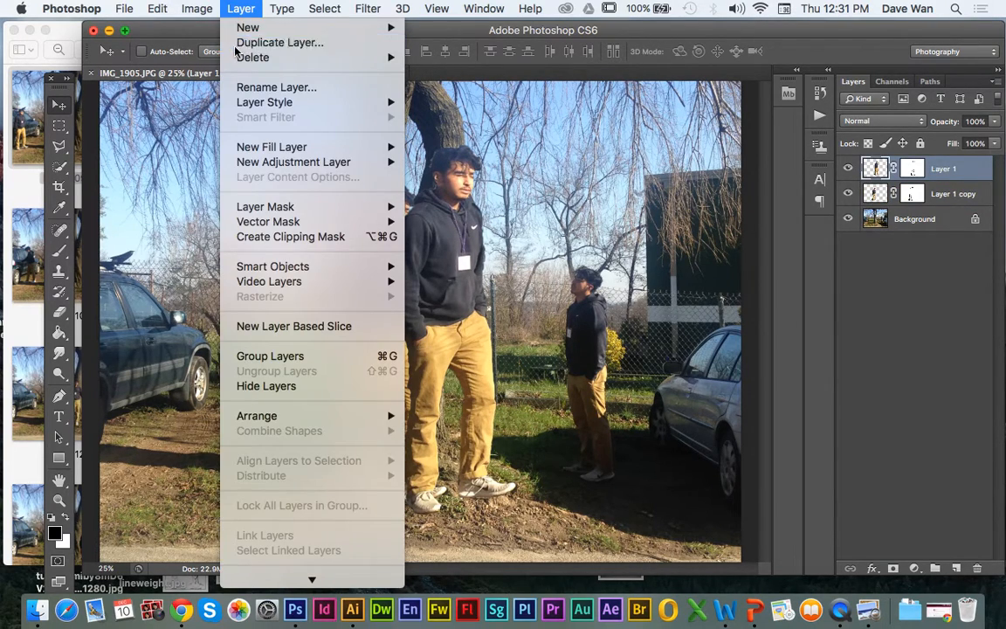
{"action": "left_click", "coordinate": [266, 39]}
{"action": "left_click", "coordinate": [659, 238]}
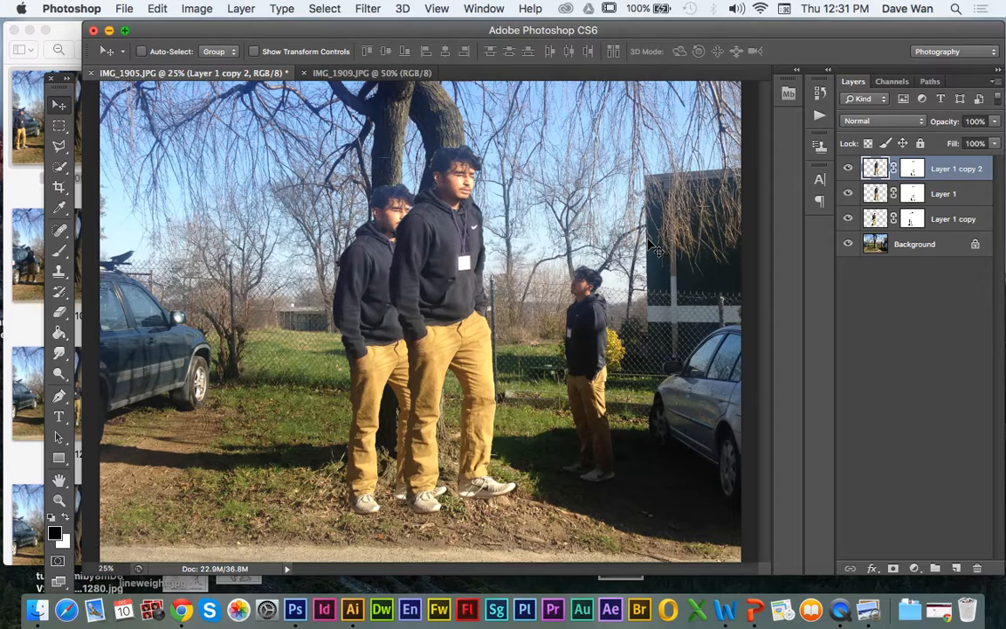
Step: Scale Layer 1 copy 2 down to about 79% and place that figure between the dark car and the other two men
{"action": "key", "text": "super+t"}
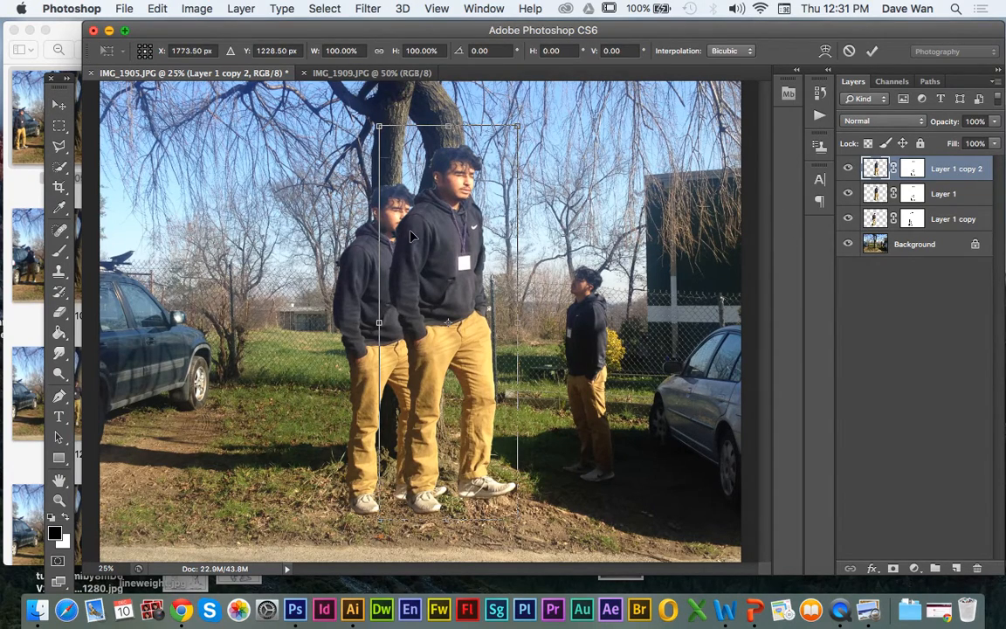
{"action": "left_click_drag", "start_coordinate": [441, 236], "coordinate": [312, 247]}
{"action": "left_click_drag", "start_coordinate": [380, 134], "coordinate": [298, 202]}
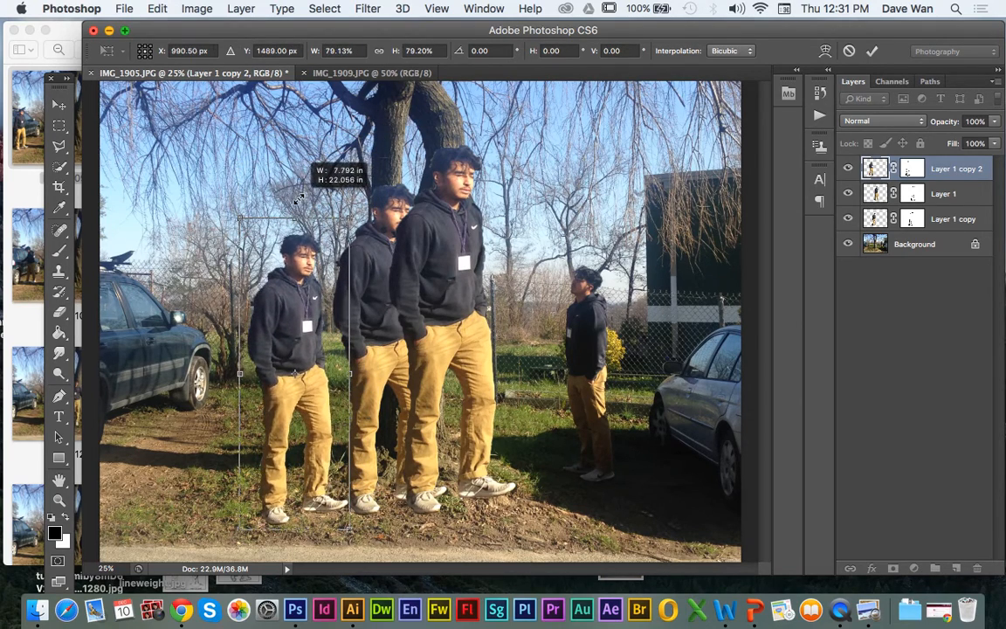
{"action": "mouse_move", "coordinate": [264, 304]}
{"action": "left_mouse_down"}
{"action": "mouse_move", "coordinate": [238, 295]}
{"action": "mouse_move", "coordinate": [253, 306]}
{"action": "left_mouse_up"}
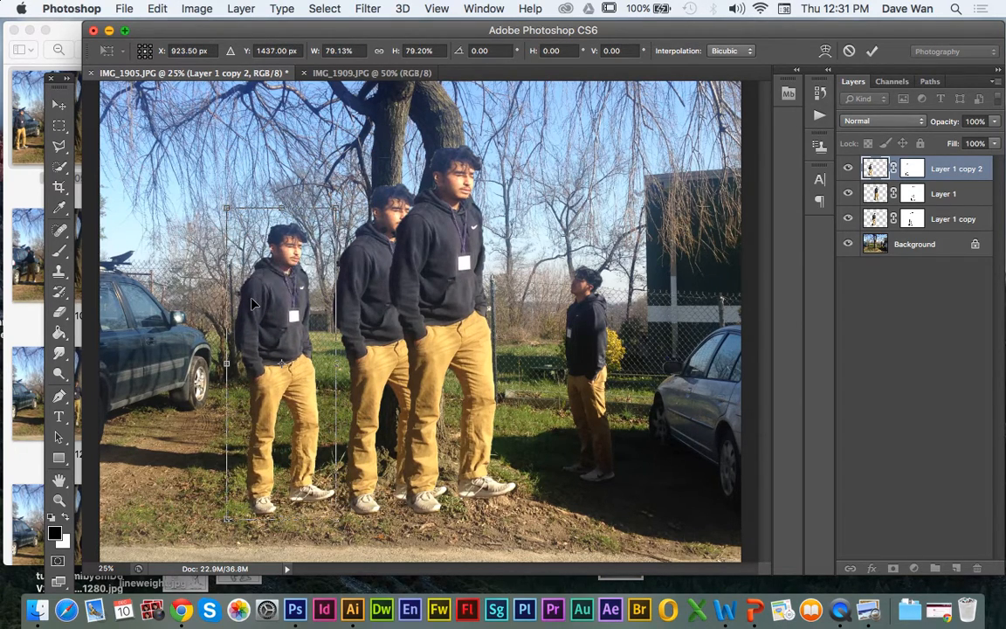
{"action": "key", "text": "Return"}
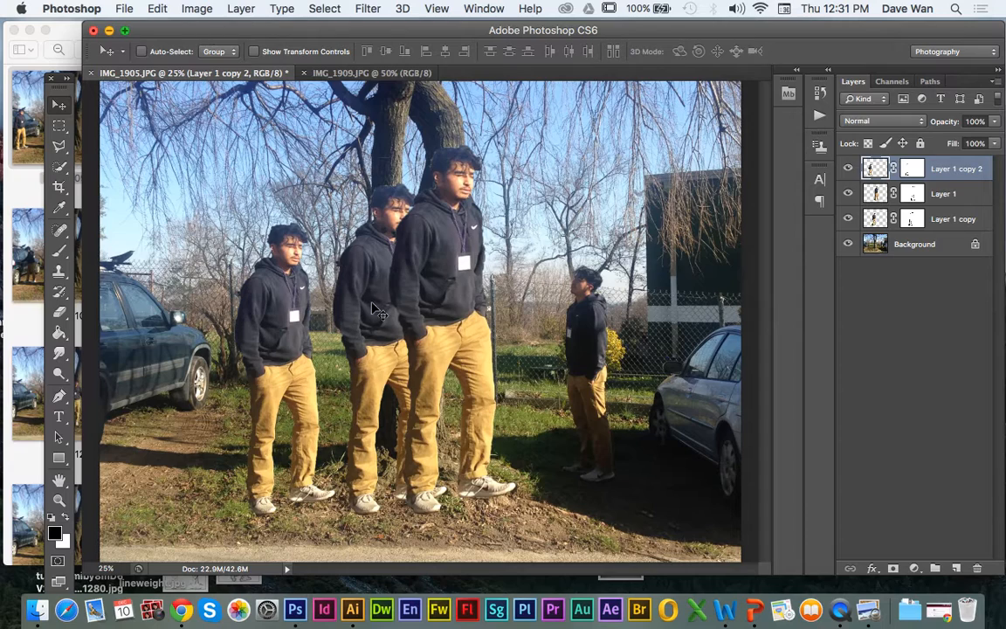
Step: Shift the largest man on Layer 1 slightly away from the man behind him to reduce their overlap
{"action": "left_click", "coordinate": [879, 195]}
{"action": "left_click_drag", "start_coordinate": [384, 288], "coordinate": [406, 289]}
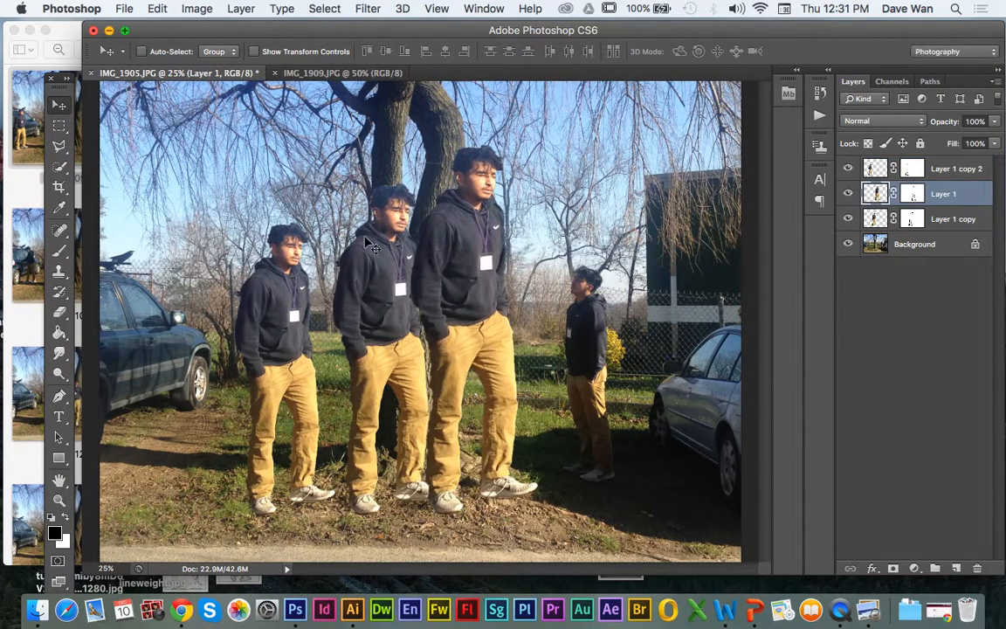
{"action": "left_click", "coordinate": [59, 250]}
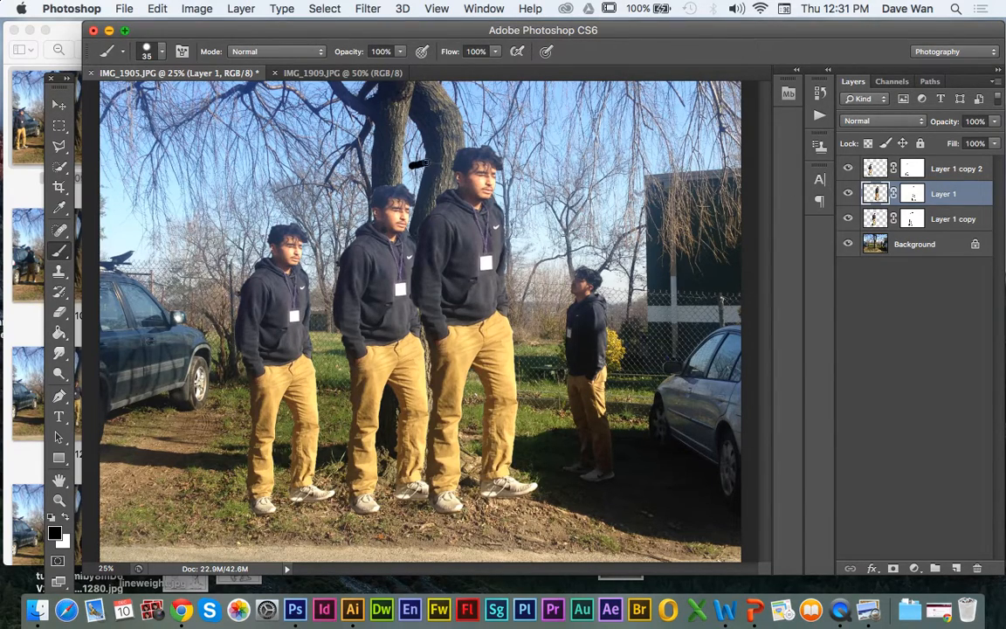
{"action": "key", "text": "super+z"}
{"action": "left_click", "coordinate": [910, 196]}
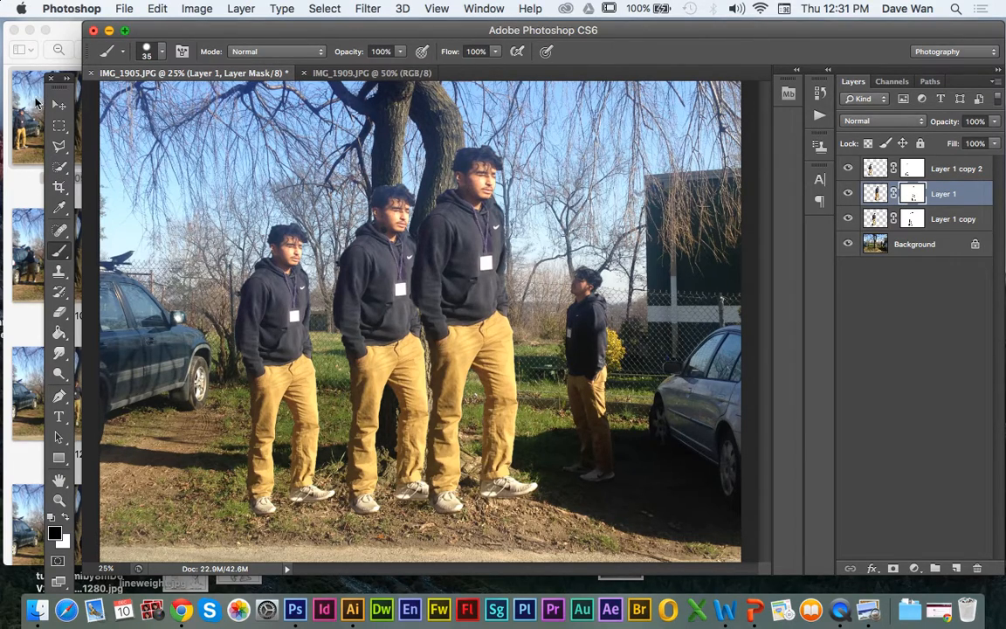
{"action": "left_click", "coordinate": [58, 104]}
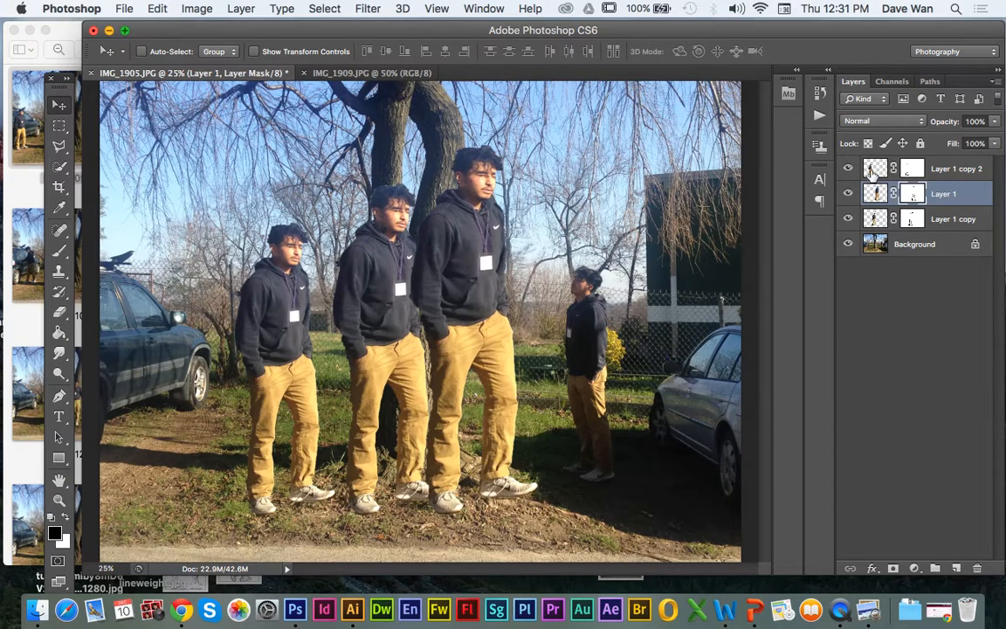
Step: Lower the opacity of Layer 1 copy 2 to 46% to make the figure nearest the dark car semi-transparent
{"action": "left_click", "coordinate": [874, 170]}
{"action": "left_click", "coordinate": [995, 124]}
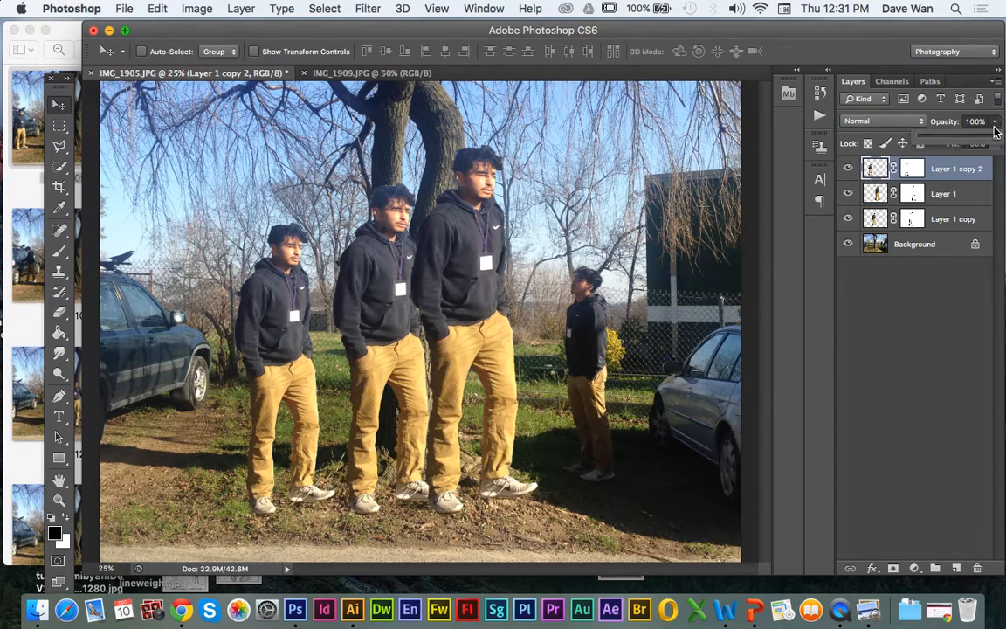
{"action": "left_click_drag", "start_coordinate": [994, 136], "coordinate": [970, 140]}
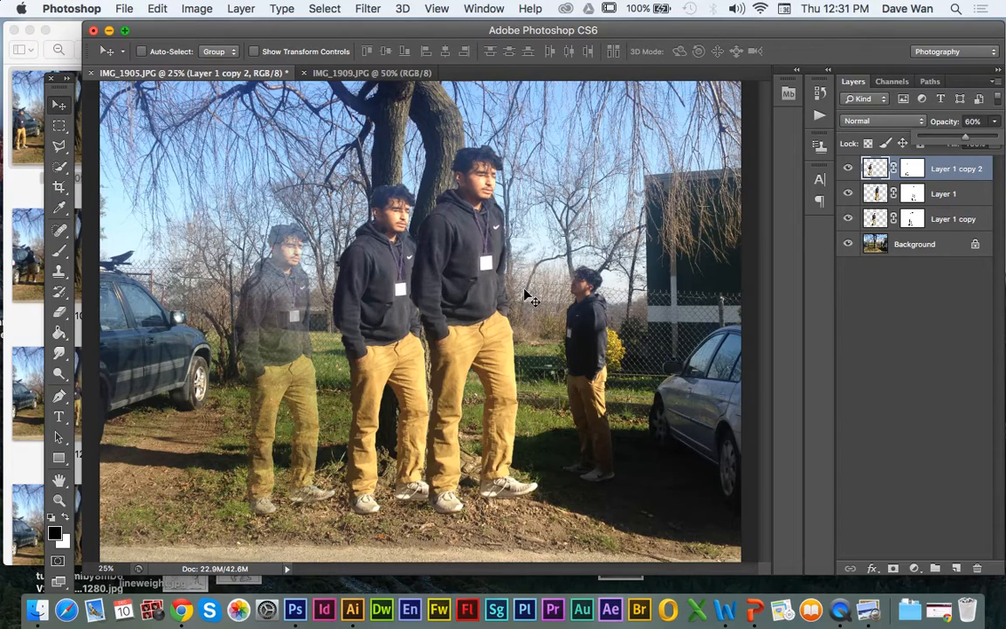
{"action": "left_click", "coordinate": [913, 194]}
{"action": "left_click", "coordinate": [876, 194]}
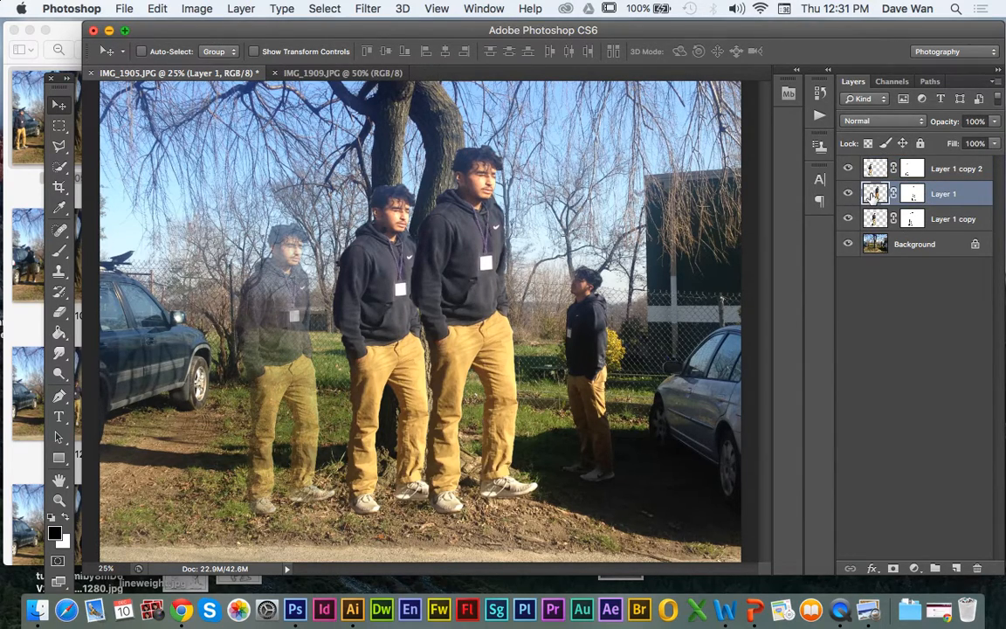
{"action": "left_click", "coordinate": [911, 168]}
{"action": "left_click", "coordinate": [877, 169]}
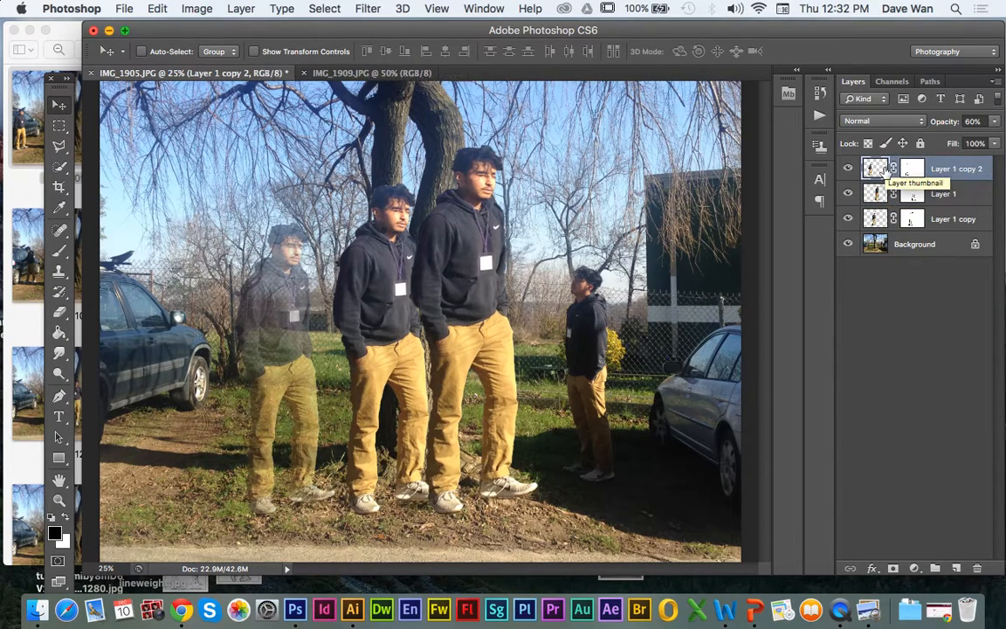
{"action": "left_click", "coordinate": [995, 124]}
{"action": "mouse_move", "coordinate": [959, 140]}
{"action": "left_mouse_down"}
{"action": "mouse_move", "coordinate": [933, 141]}
{"action": "mouse_move", "coordinate": [989, 141]}
{"action": "mouse_move", "coordinate": [957, 138]}
{"action": "left_mouse_up"}
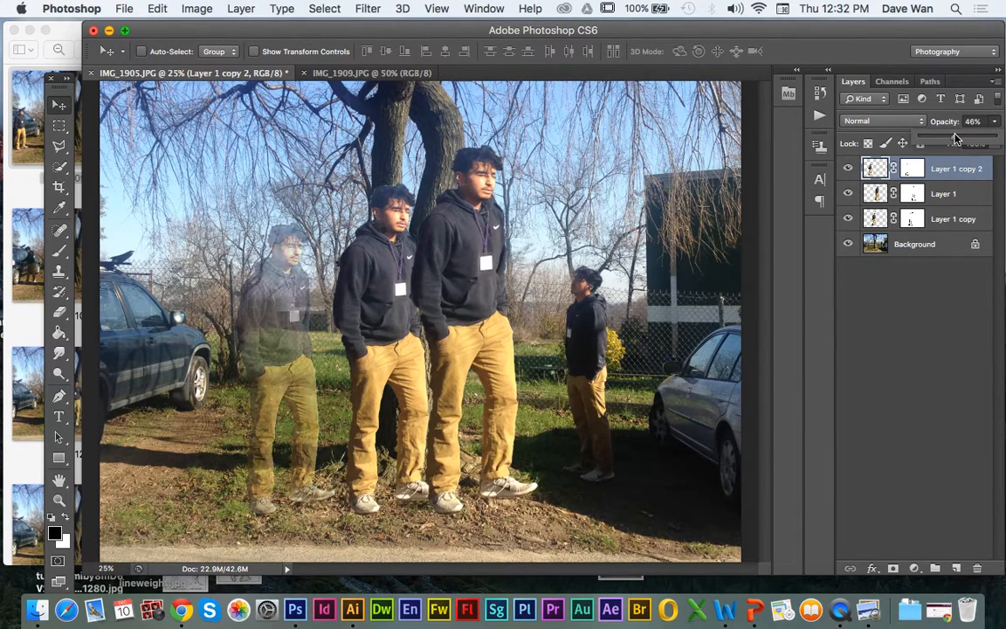
{"action": "left_click", "coordinate": [848, 193]}
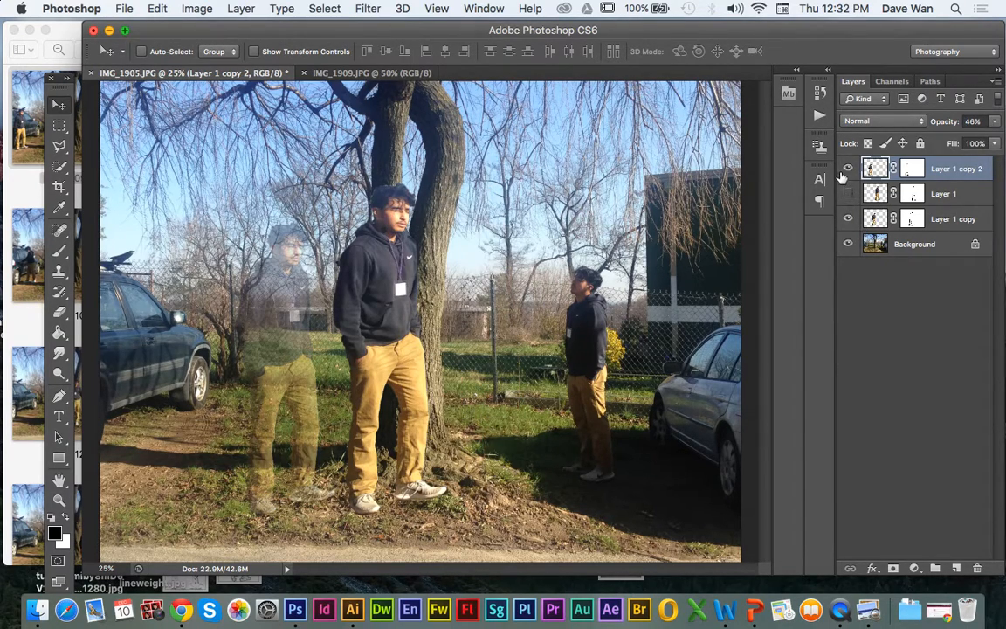
{"action": "left_click", "coordinate": [847, 193]}
{"action": "left_click", "coordinate": [877, 193]}
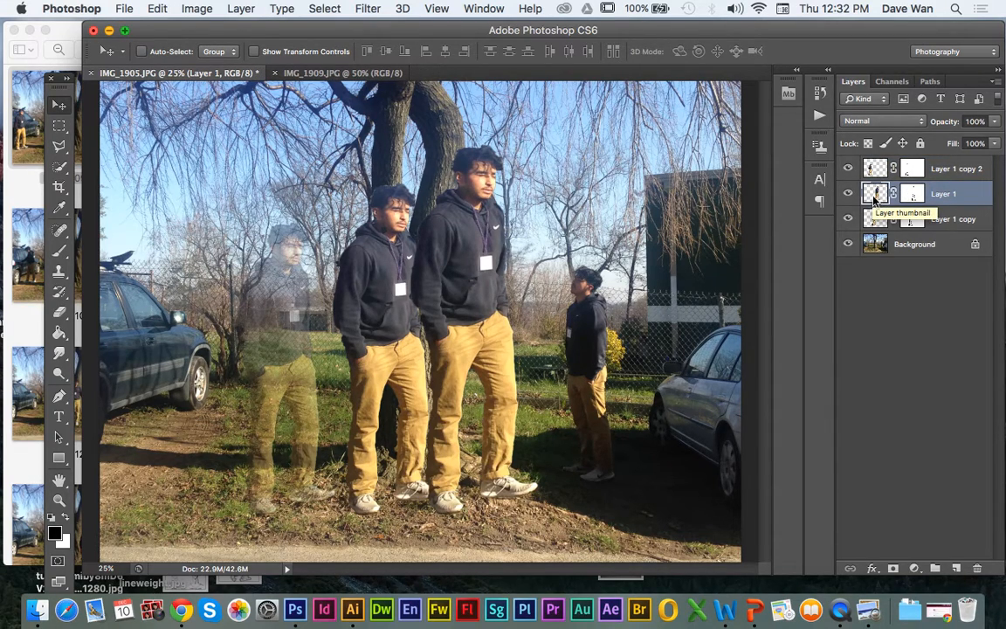
{"action": "right_click", "coordinate": [875, 199]}
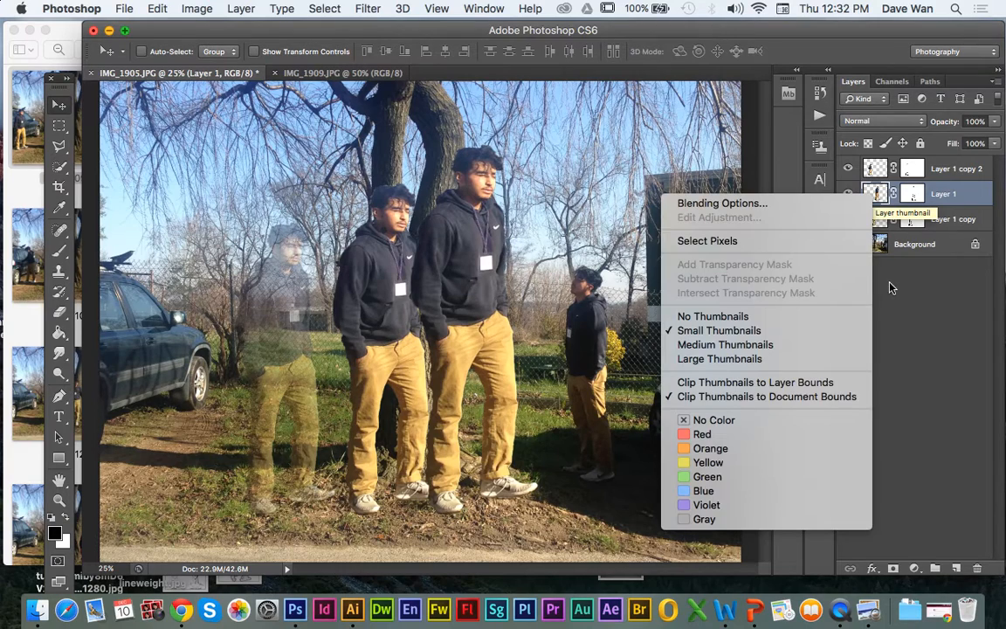
{"action": "left_click", "coordinate": [830, 205]}
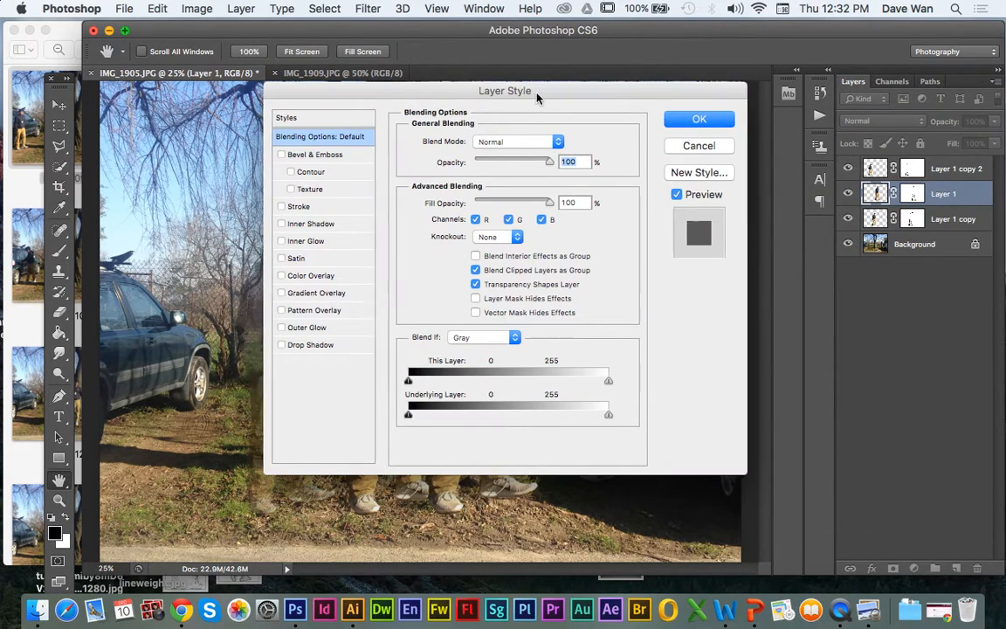
{"action": "left_click_drag", "start_coordinate": [535, 96], "coordinate": [830, 86]}
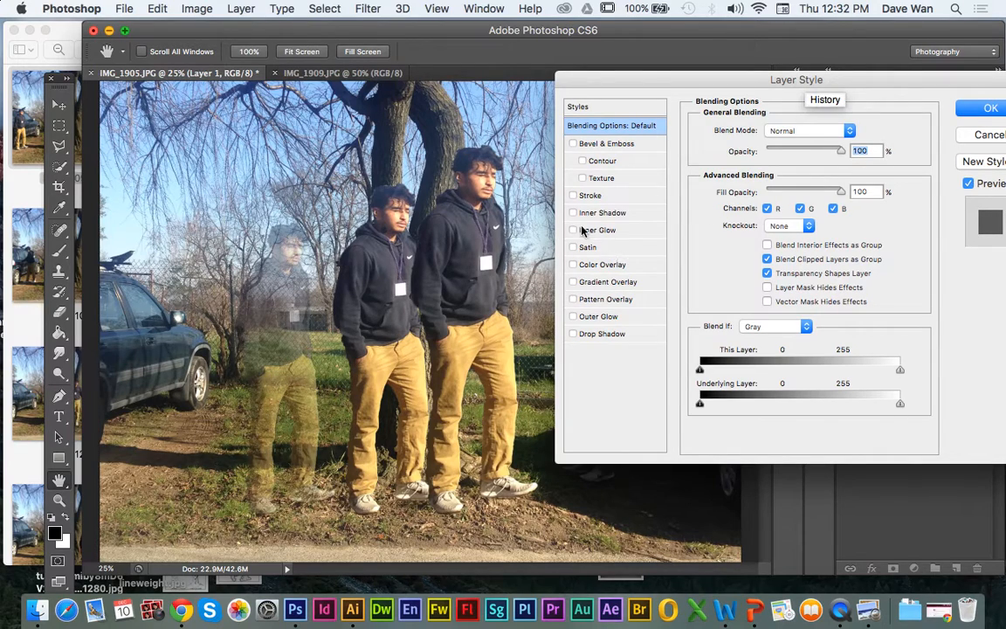
{"action": "left_click", "coordinate": [573, 317]}
{"action": "left_click_drag", "start_coordinate": [725, 104], "coordinate": [748, 55]}
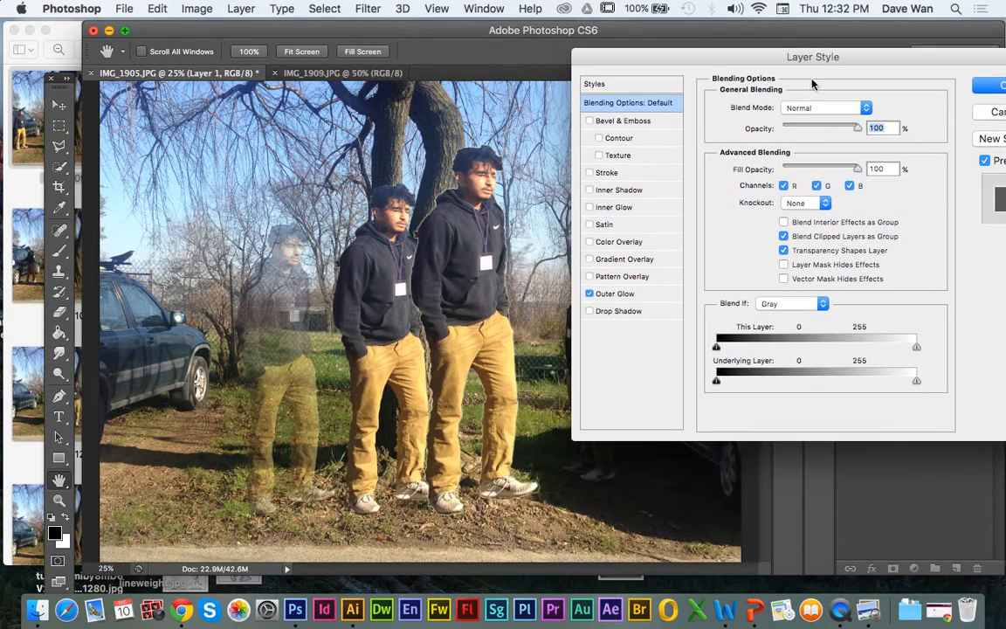
{"action": "left_click", "coordinate": [622, 294]}
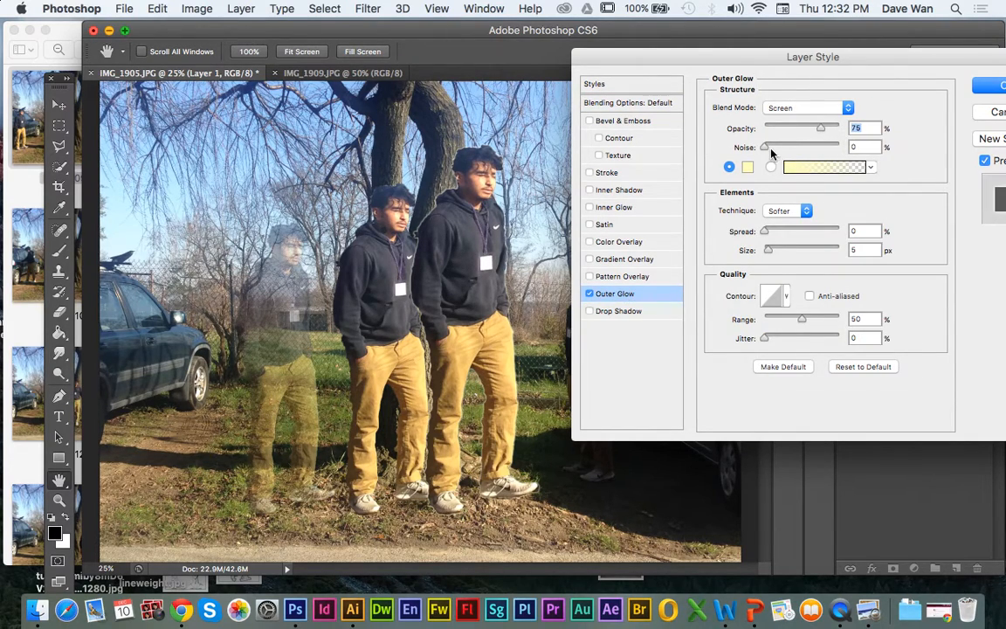
{"action": "left_click", "coordinate": [747, 149]}
{"action": "left_click_drag", "start_coordinate": [759, 232], "coordinate": [777, 230]}
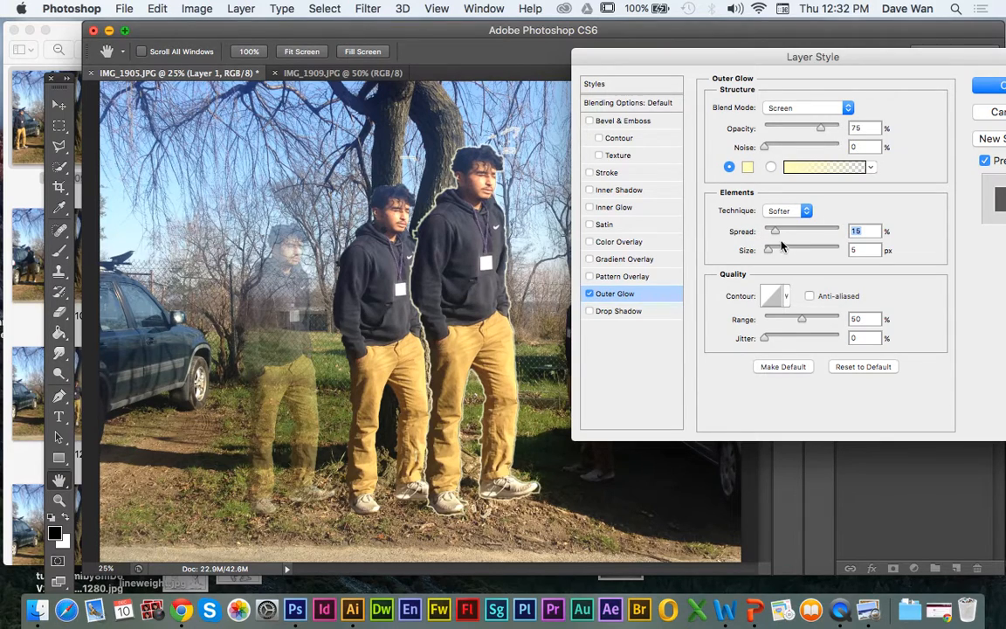
{"action": "left_click_drag", "start_coordinate": [769, 250], "coordinate": [801, 253]}
{"action": "left_click", "coordinate": [993, 114]}
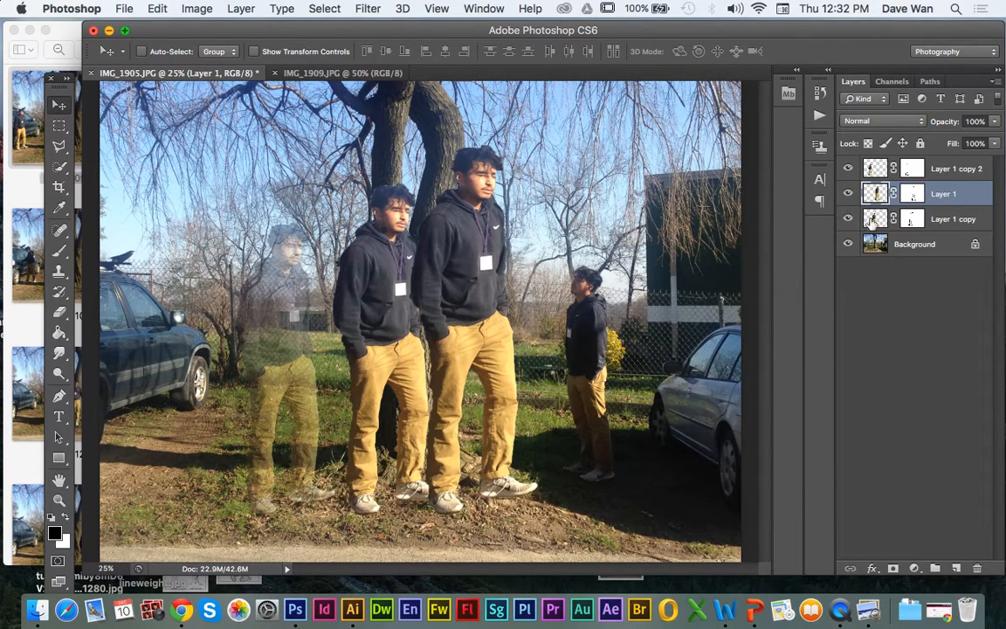
Step: Hide Layer 1 copy 2, Layer 1 copy and Background, leaving only Layer 1 visible
{"action": "left_click", "coordinate": [848, 194]}
{"action": "left_click", "coordinate": [849, 194]}
{"action": "left_click", "coordinate": [848, 169]}
{"action": "left_click", "coordinate": [848, 219]}
{"action": "left_click", "coordinate": [848, 244]}
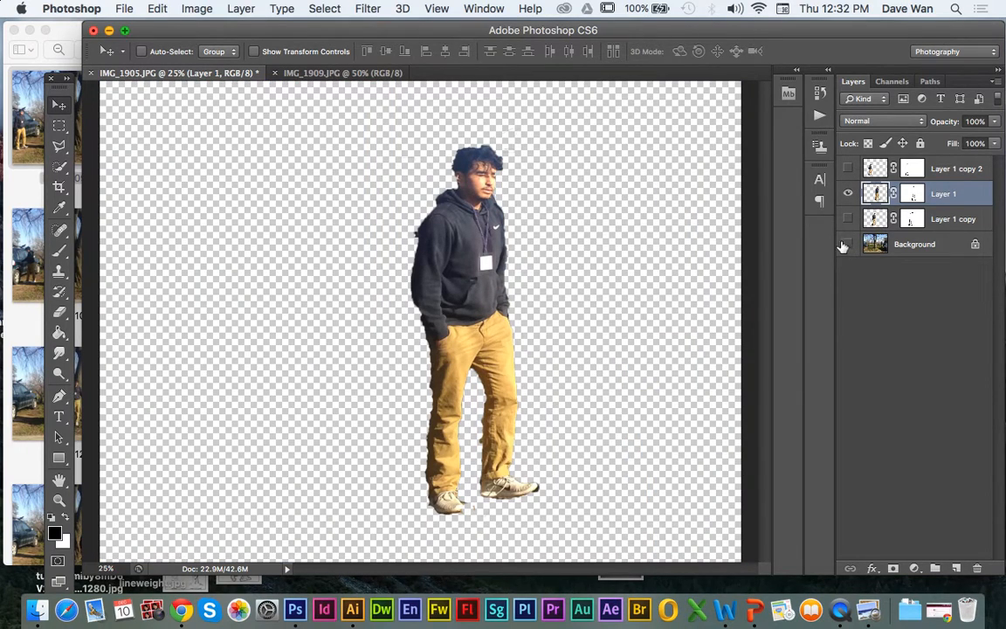
Step: Paint black on Layer 1's mask beside the man's head with a soft round brush of 88 px and 0% hardness
{"action": "left_click", "coordinate": [911, 195]}
{"action": "left_click", "coordinate": [58, 250]}
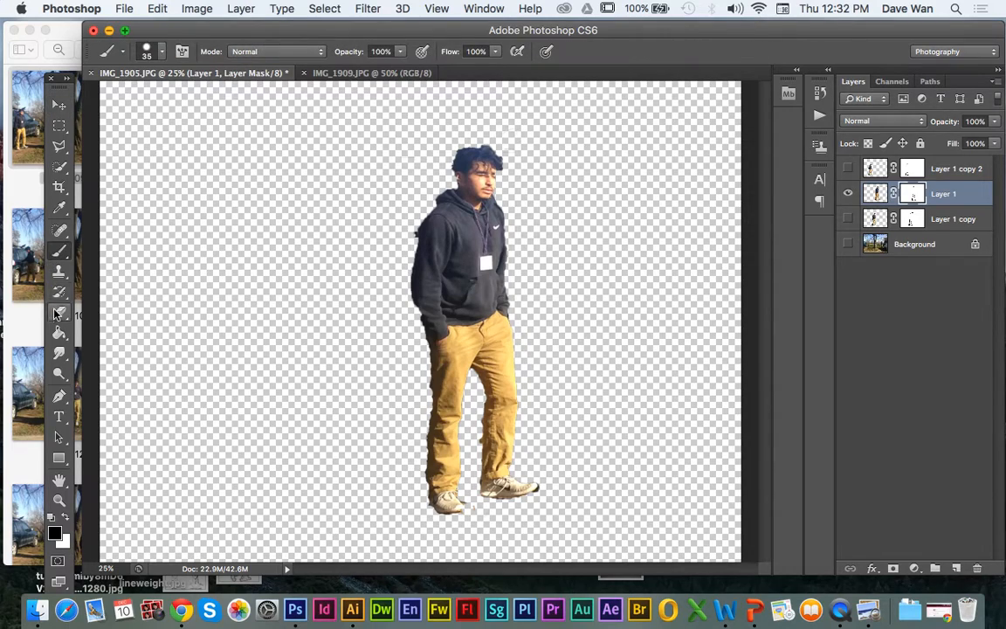
{"action": "left_click", "coordinate": [162, 54]}
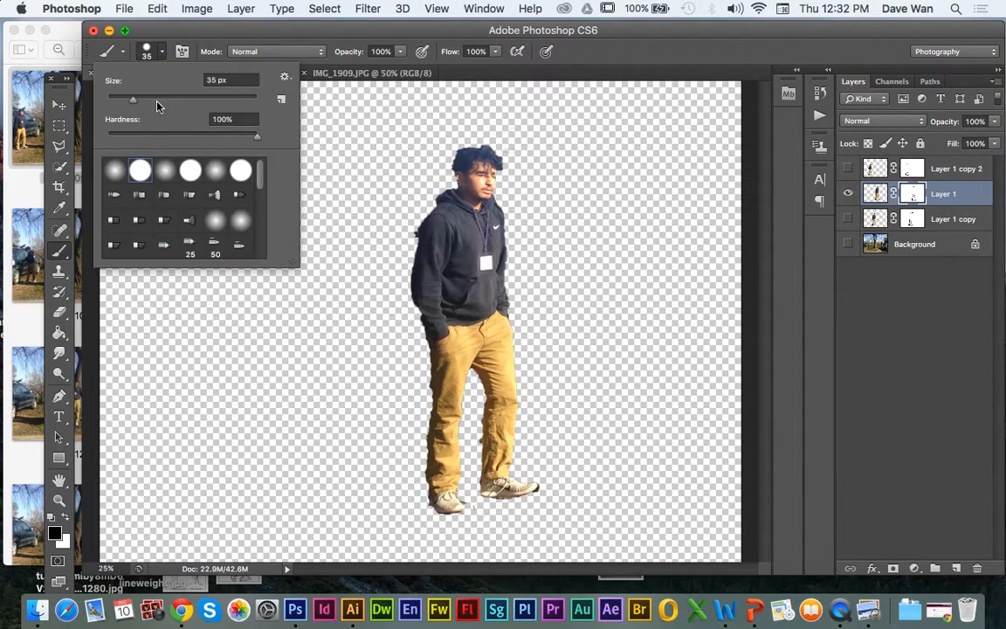
{"action": "left_click", "coordinate": [165, 169]}
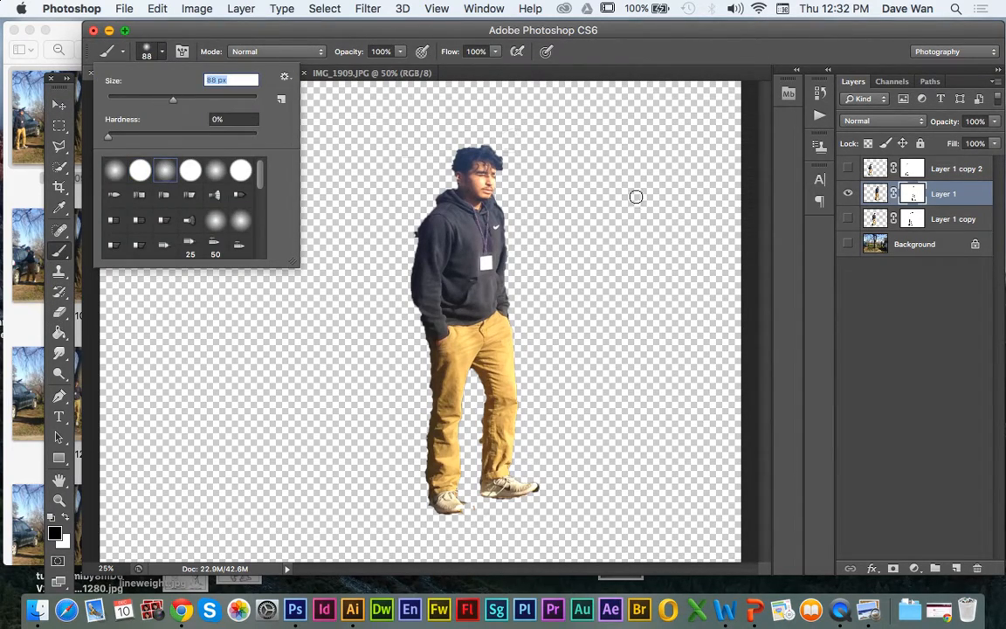
{"action": "left_click", "coordinate": [526, 152]}
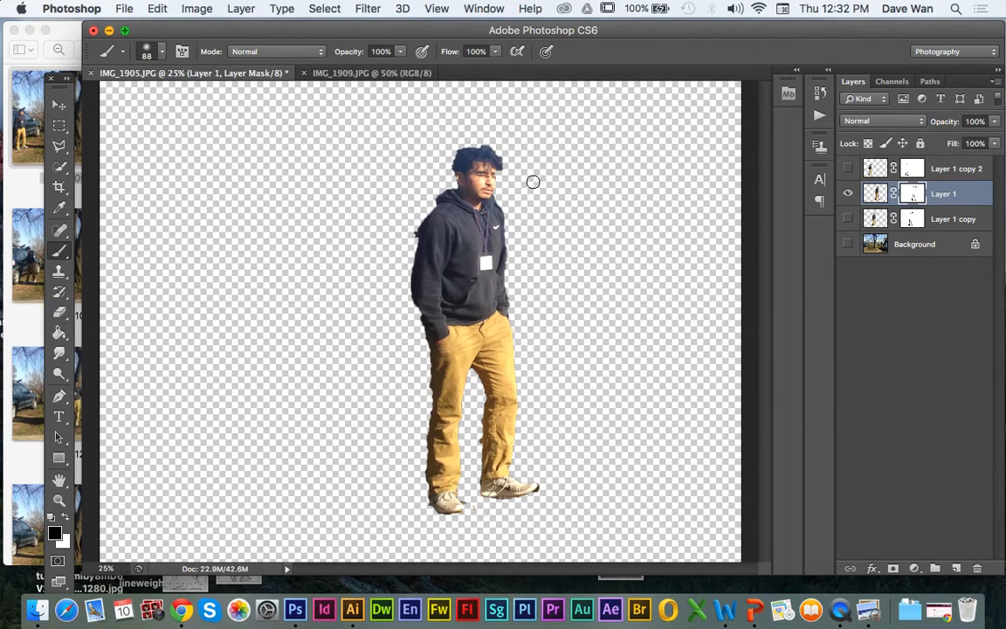
Step: Apply an Outer Glow layer style to Layer 1 with a spread of 55% and a size of 101 px
{"action": "left_click", "coordinate": [874, 194]}
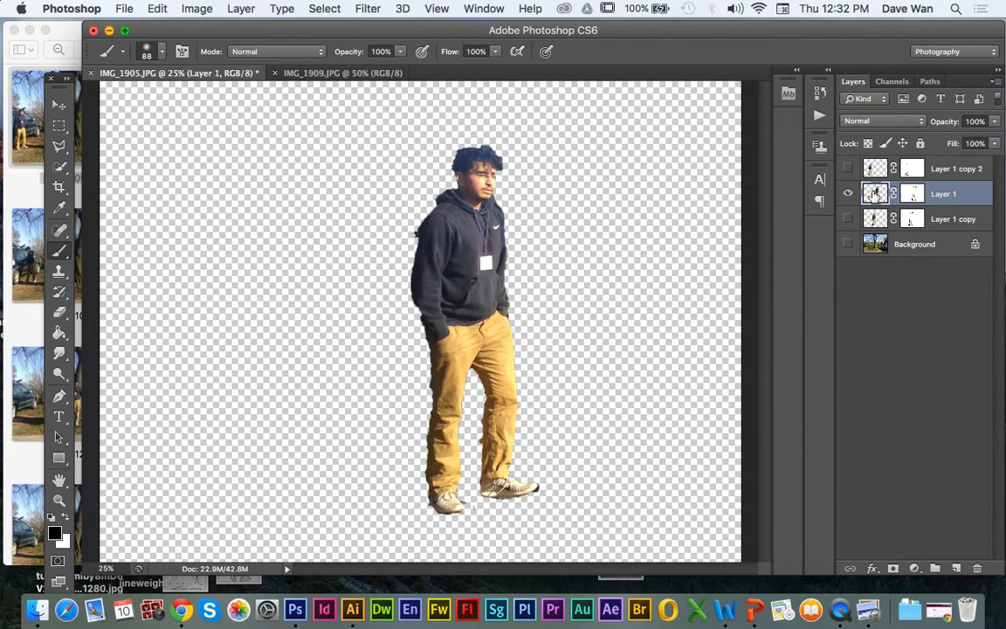
{"action": "right_click", "coordinate": [874, 194]}
{"action": "left_click", "coordinate": [852, 197]}
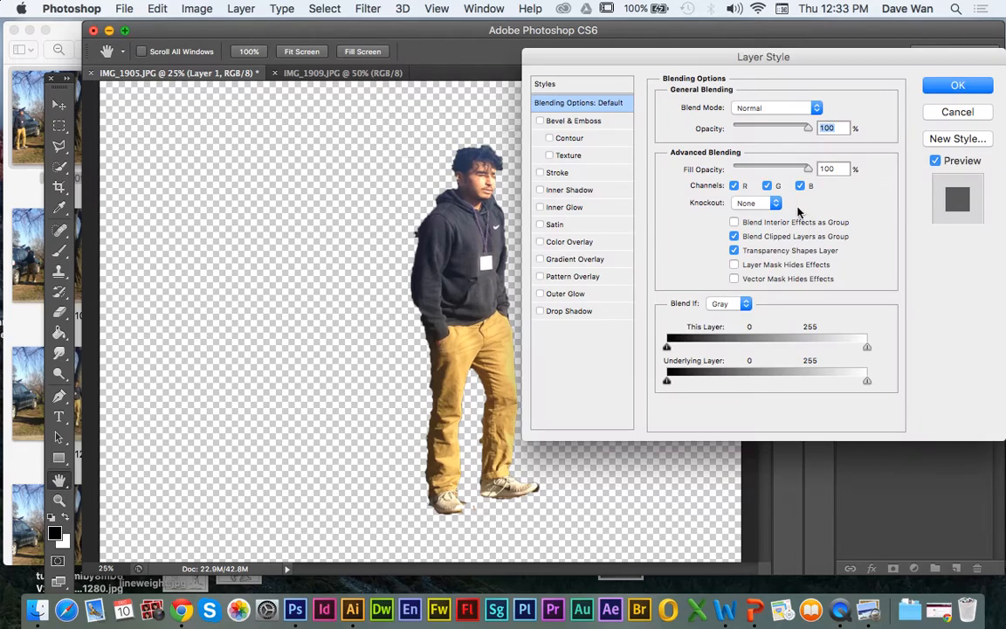
{"action": "left_click", "coordinate": [573, 294]}
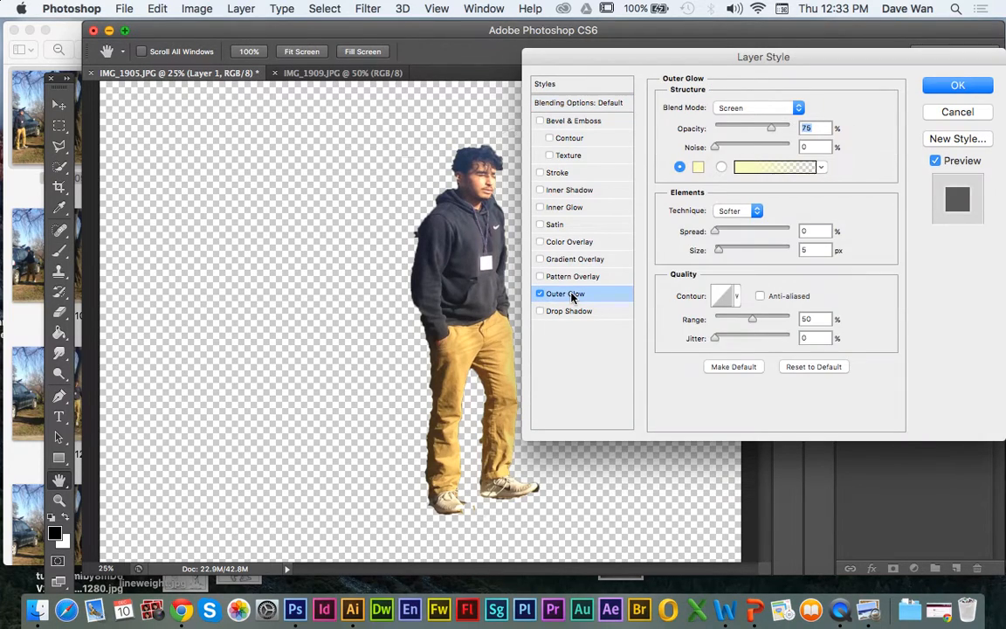
{"action": "left_click_drag", "start_coordinate": [731, 236], "coordinate": [747, 253]}
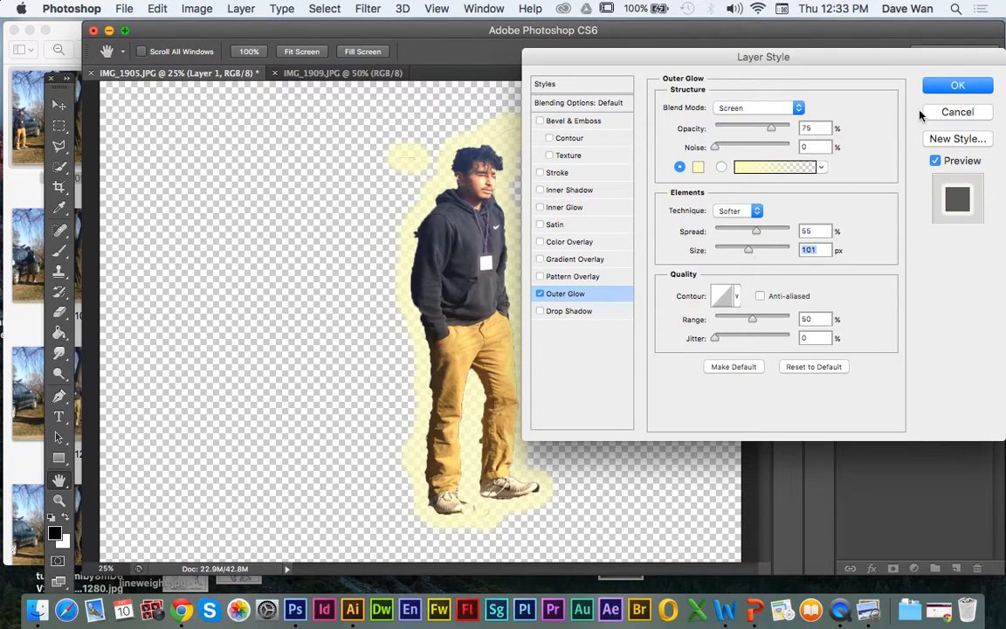
{"action": "left_click", "coordinate": [941, 92]}
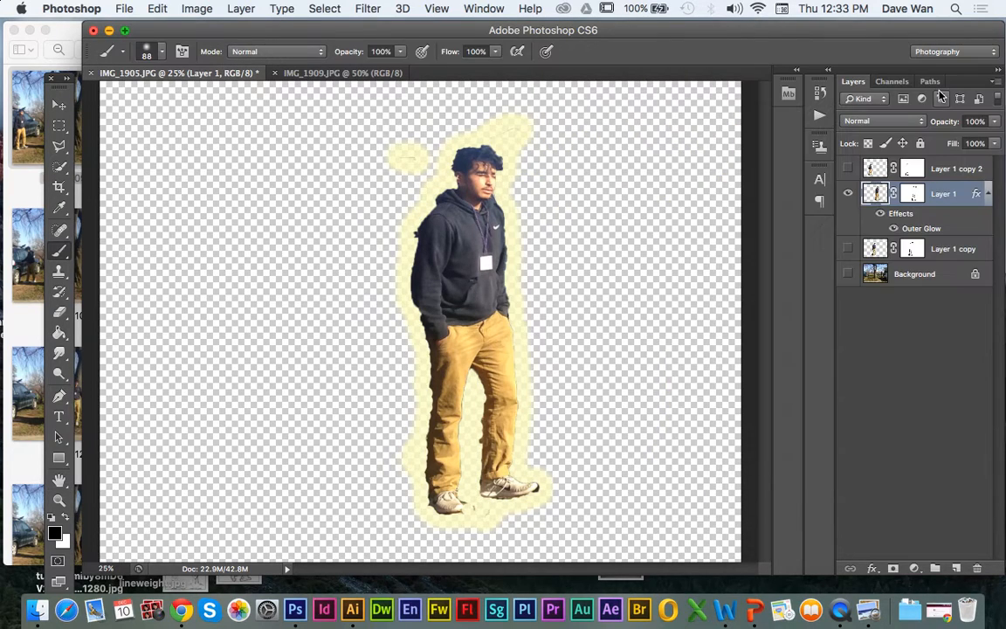
Step: Show Layer 1 copy and Background, and paint black on Layer 1's mask over the stray glow patches around the man's head
{"action": "left_click", "coordinate": [848, 249]}
{"action": "left_click", "coordinate": [848, 273]}
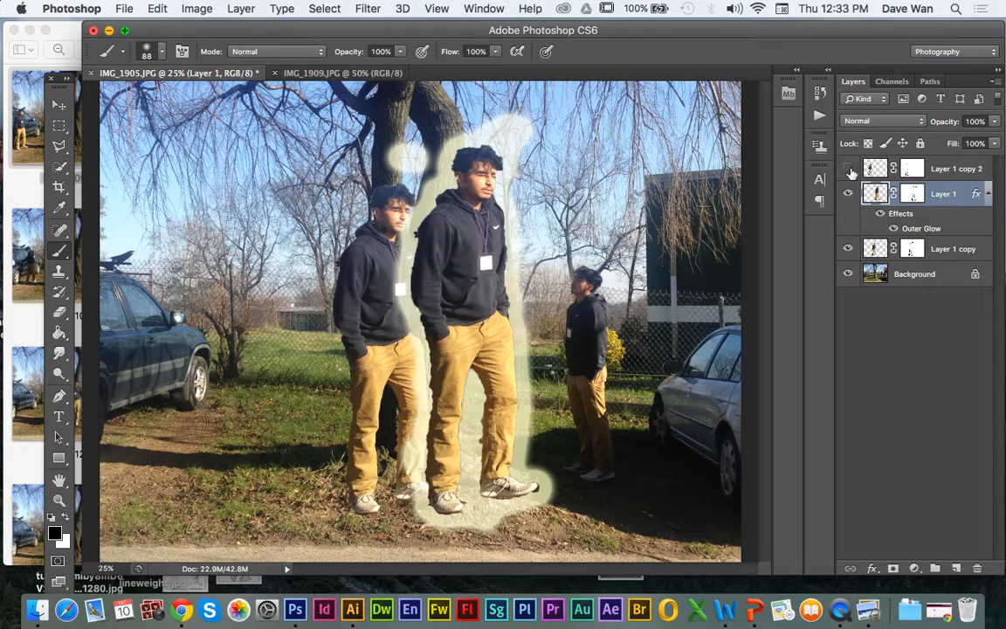
{"action": "left_click", "coordinate": [912, 194]}
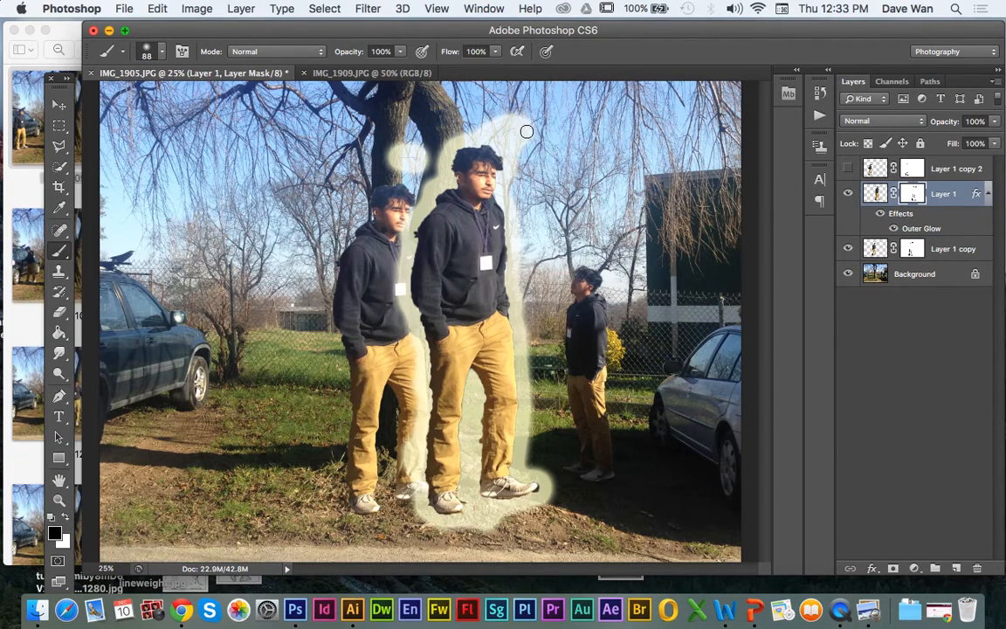
{"action": "mouse_move", "coordinate": [516, 137]}
{"action": "left_mouse_down"}
{"action": "mouse_move", "coordinate": [500, 114]}
{"action": "mouse_move", "coordinate": [548, 155]}
{"action": "mouse_move", "coordinate": [528, 116]}
{"action": "mouse_move", "coordinate": [529, 136]}
{"action": "mouse_move", "coordinate": [505, 125]}
{"action": "mouse_move", "coordinate": [525, 144]}
{"action": "mouse_move", "coordinate": [500, 125]}
{"action": "mouse_move", "coordinate": [526, 152]}
{"action": "mouse_move", "coordinate": [497, 133]}
{"action": "mouse_move", "coordinate": [518, 158]}
{"action": "left_mouse_up"}
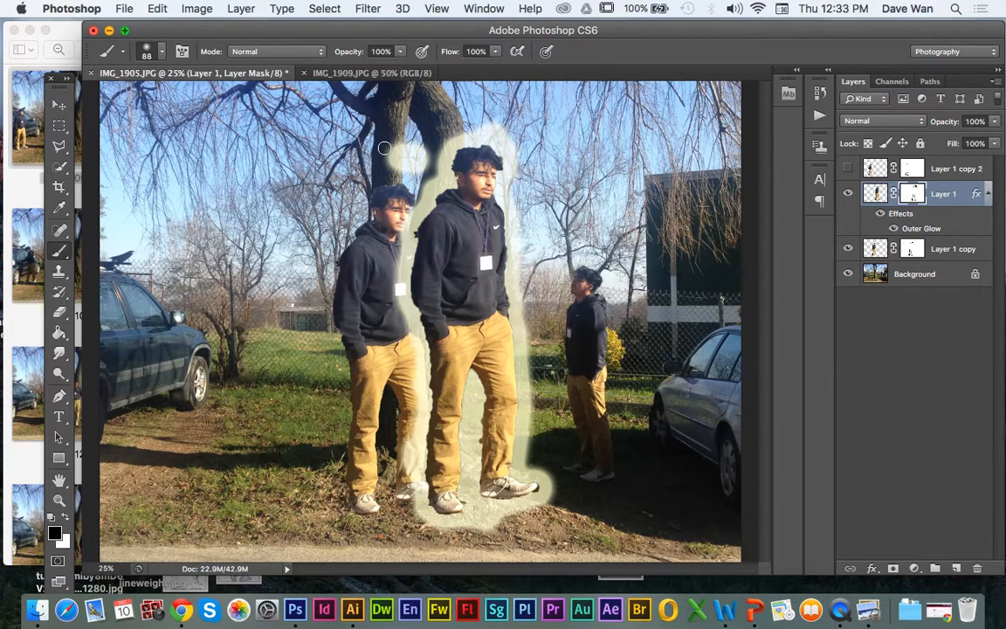
{"action": "mouse_move", "coordinate": [414, 158]}
{"action": "left_mouse_down"}
{"action": "mouse_move", "coordinate": [355, 141]}
{"action": "mouse_move", "coordinate": [371, 145]}
{"action": "mouse_move", "coordinate": [366, 153]}
{"action": "left_mouse_up"}
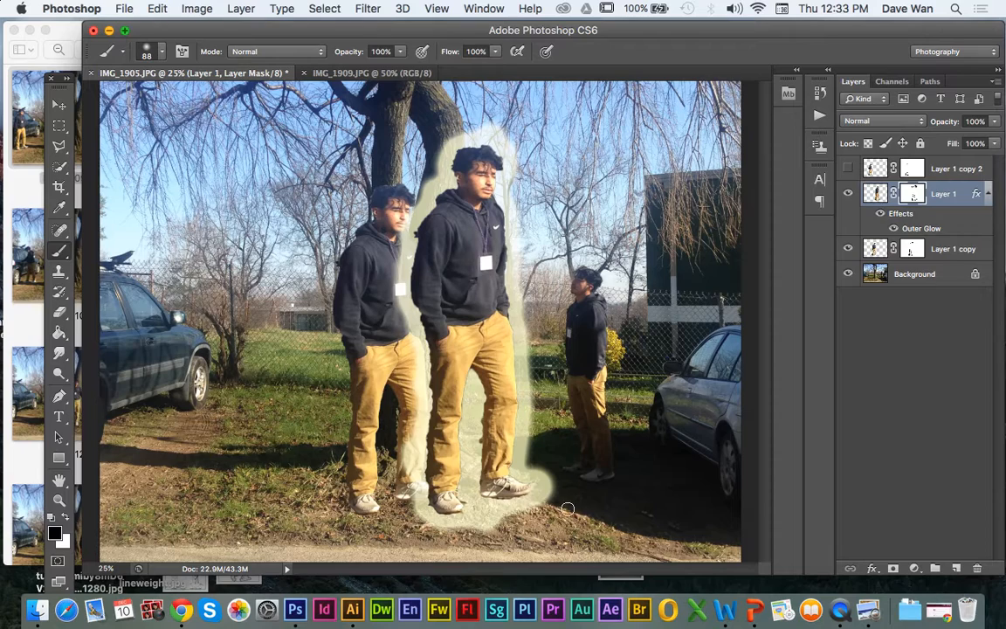
{"action": "left_click", "coordinate": [850, 194]}
{"action": "left_click", "coordinate": [849, 194]}
Step: Change Layer 1's Outer Glow to the Lighten blend mode with 70% opacity, 39% noise and a size of 73 px
{"action": "left_click", "coordinate": [877, 193]}
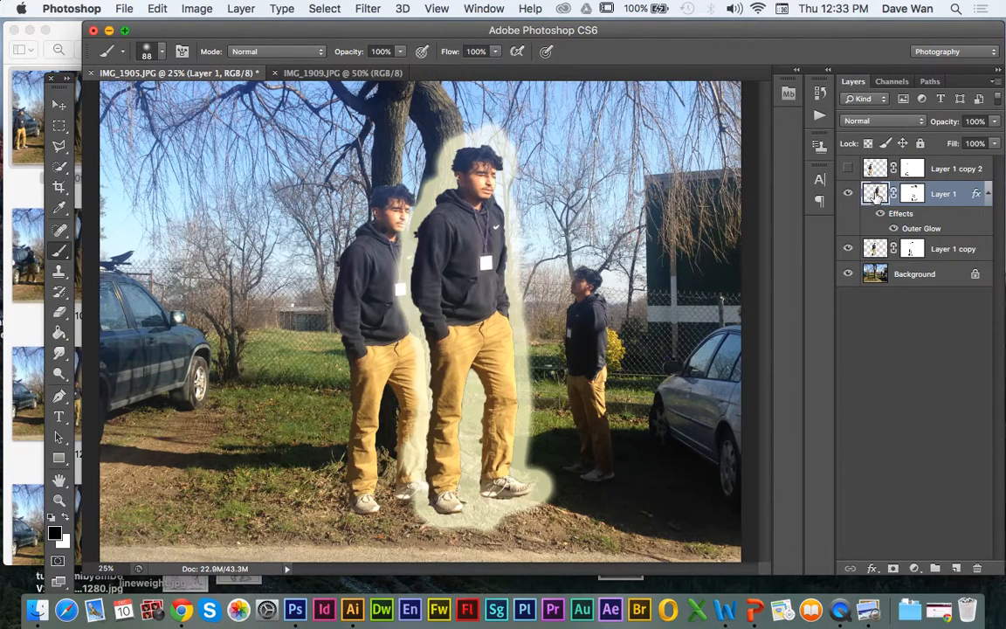
{"action": "right_click", "coordinate": [876, 193]}
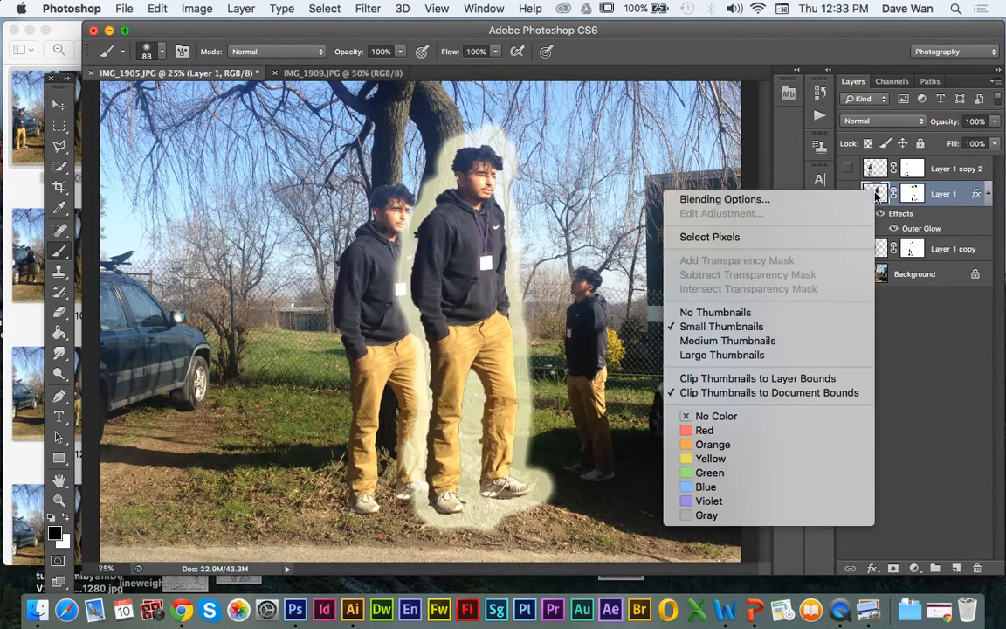
{"action": "left_click", "coordinate": [824, 203]}
{"action": "left_click", "coordinate": [558, 296]}
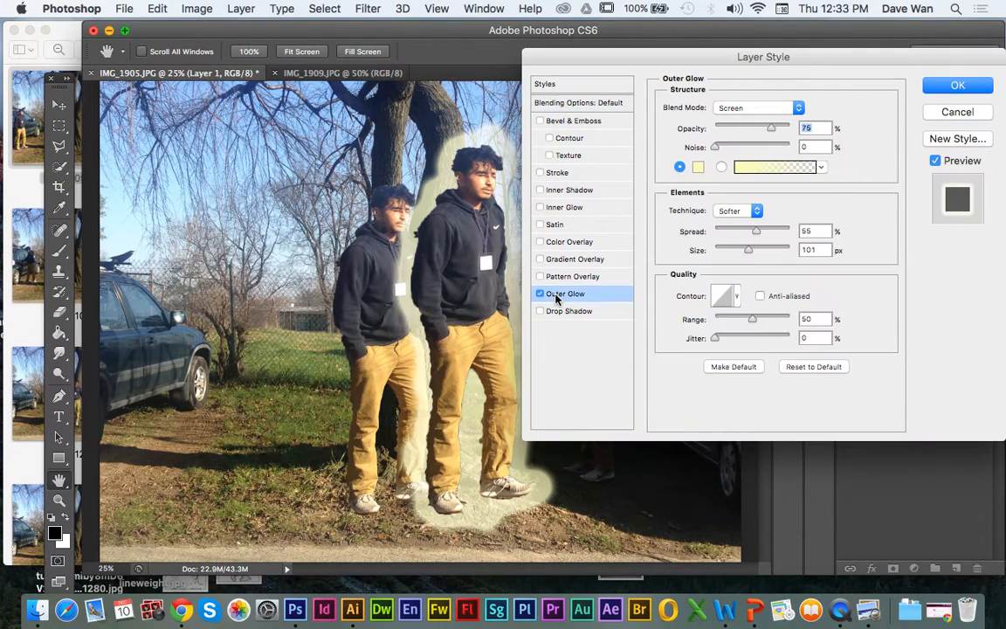
{"action": "mouse_move", "coordinate": [754, 234]}
{"action": "left_mouse_down"}
{"action": "mouse_move", "coordinate": [742, 233]}
{"action": "mouse_move", "coordinate": [741, 250]}
{"action": "mouse_move", "coordinate": [757, 231]}
{"action": "left_mouse_up"}
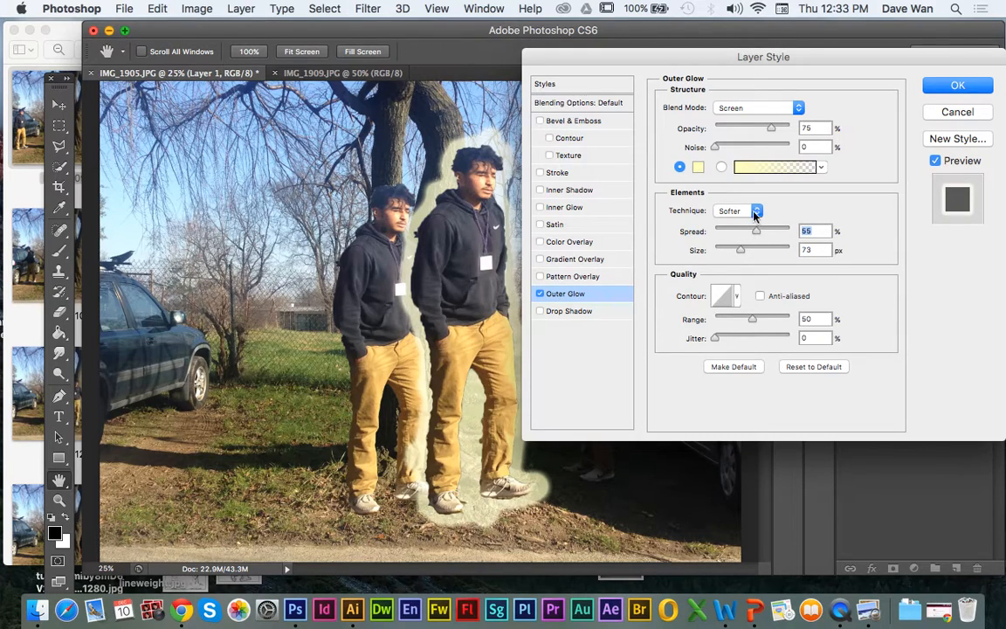
{"action": "left_click_drag", "start_coordinate": [715, 147], "coordinate": [745, 148]}
{"action": "left_click", "coordinate": [768, 130]}
{"action": "left_click", "coordinate": [731, 109]}
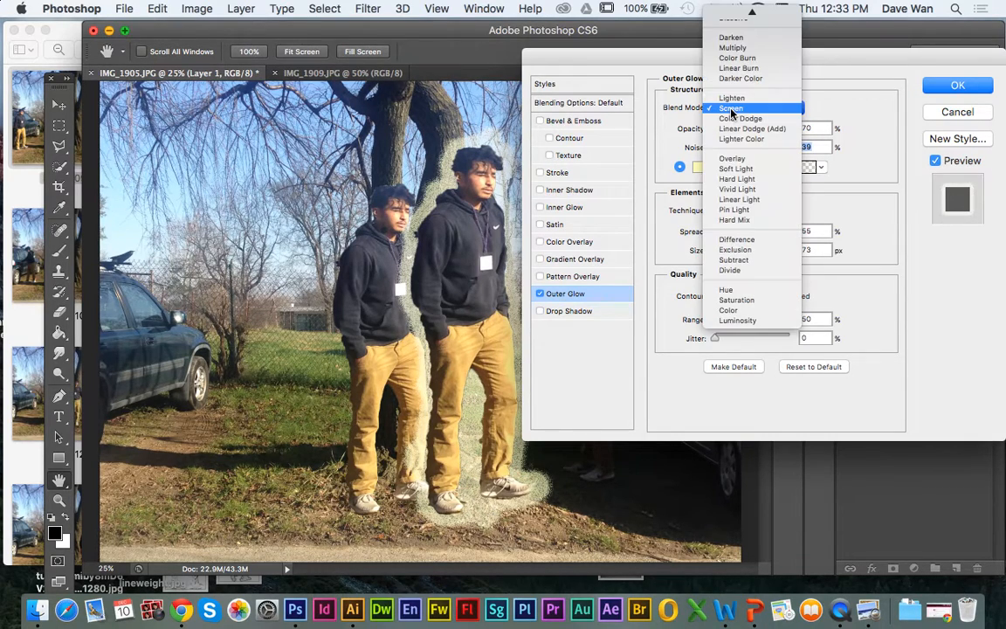
{"action": "left_click", "coordinate": [732, 99]}
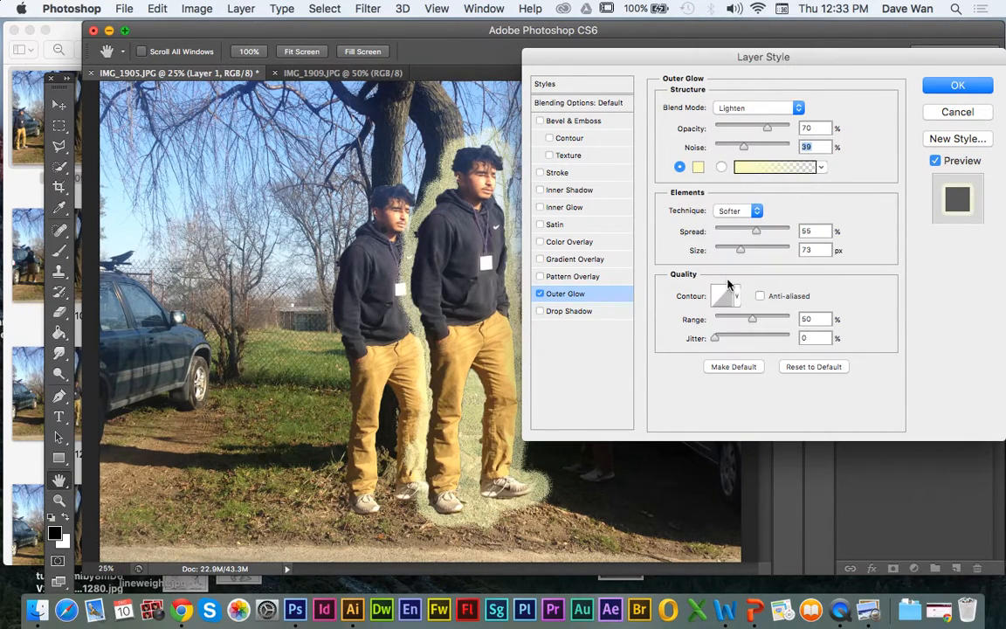
Step: Tighten the outer glow to a spread of 50%, a noise of 0% and a size of 43 px
{"action": "mouse_move", "coordinate": [756, 234]}
{"action": "left_mouse_down"}
{"action": "mouse_move", "coordinate": [735, 252]}
{"action": "mouse_move", "coordinate": [752, 232]}
{"action": "left_mouse_up"}
{"action": "left_click_drag", "start_coordinate": [741, 147], "coordinate": [704, 169]}
{"action": "left_click_drag", "start_coordinate": [731, 253], "coordinate": [727, 252]}
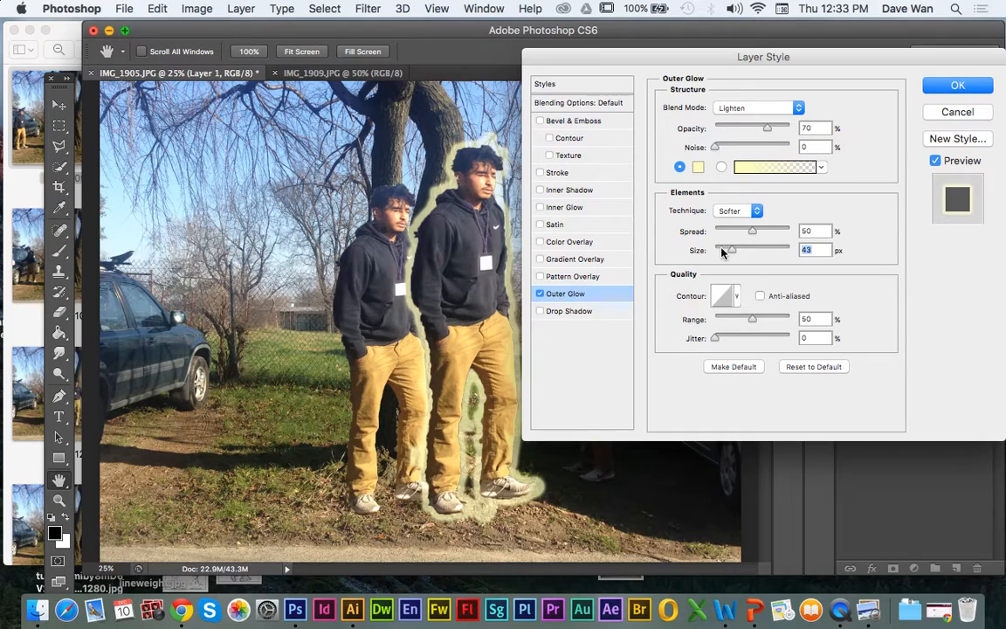
Step: Add an Inner Shadow to Layer 1 with a -176° angle, 59 px distance, 35% choke and 76 px size
{"action": "left_click", "coordinate": [541, 191]}
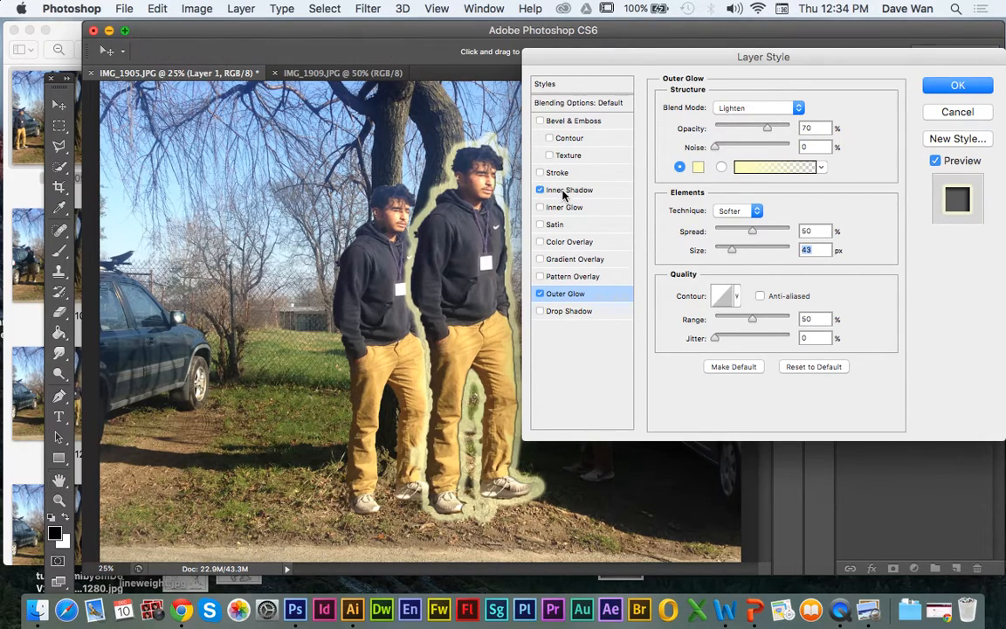
{"action": "left_click", "coordinate": [569, 190]}
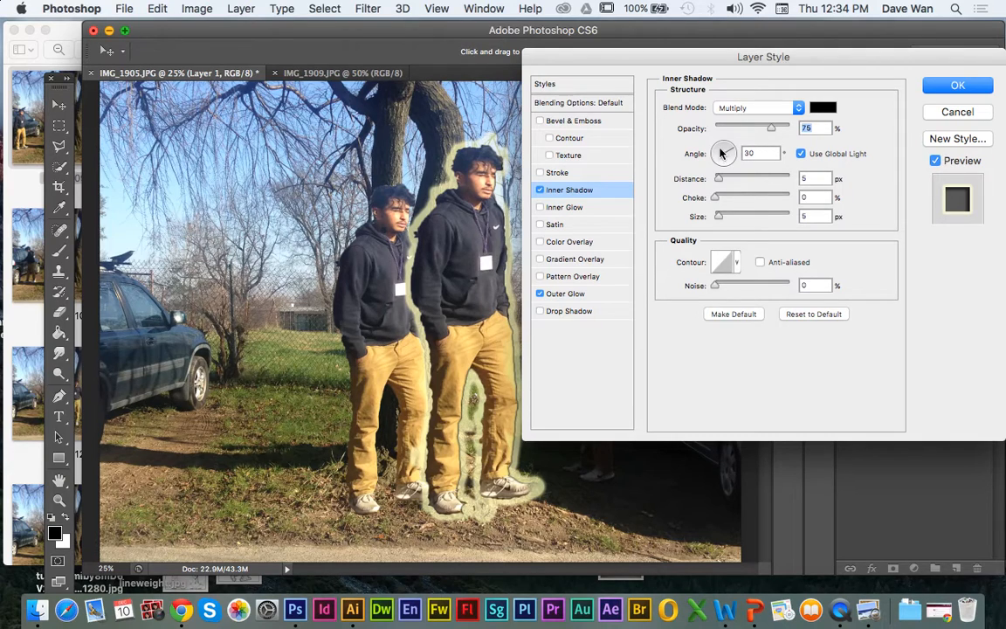
{"action": "left_click_drag", "start_coordinate": [719, 178], "coordinate": [756, 180]}
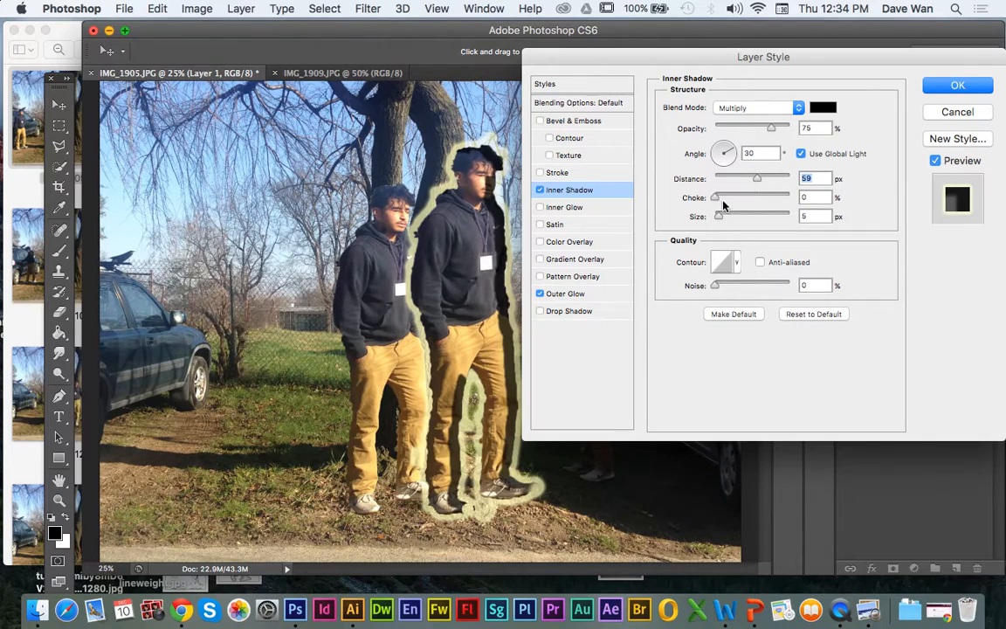
{"action": "left_click_drag", "start_coordinate": [719, 216], "coordinate": [741, 202]}
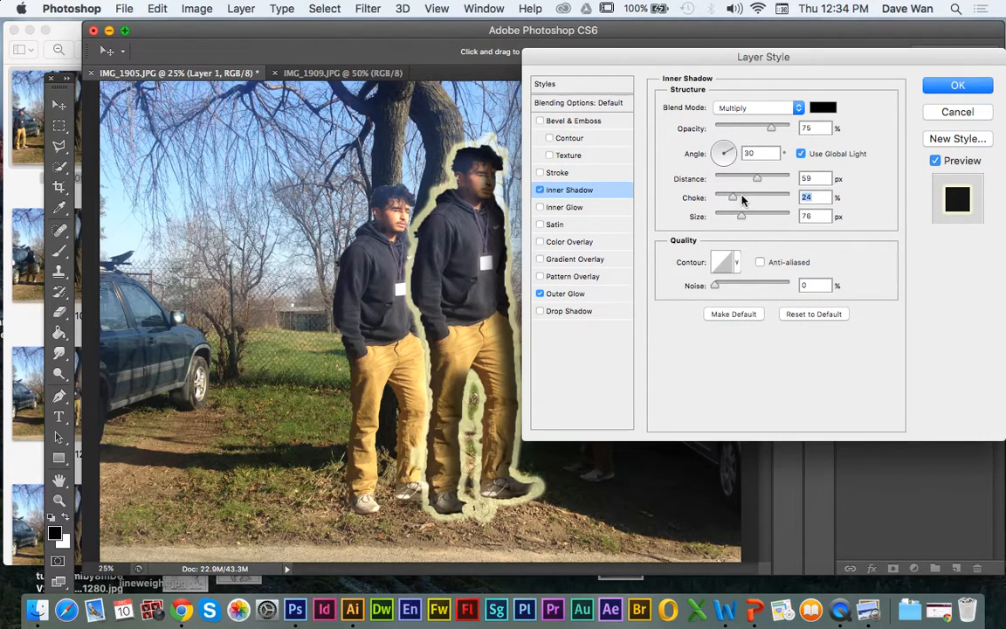
{"action": "left_click", "coordinate": [714, 170]}
{"action": "left_click_drag", "start_coordinate": [715, 163], "coordinate": [715, 156]}
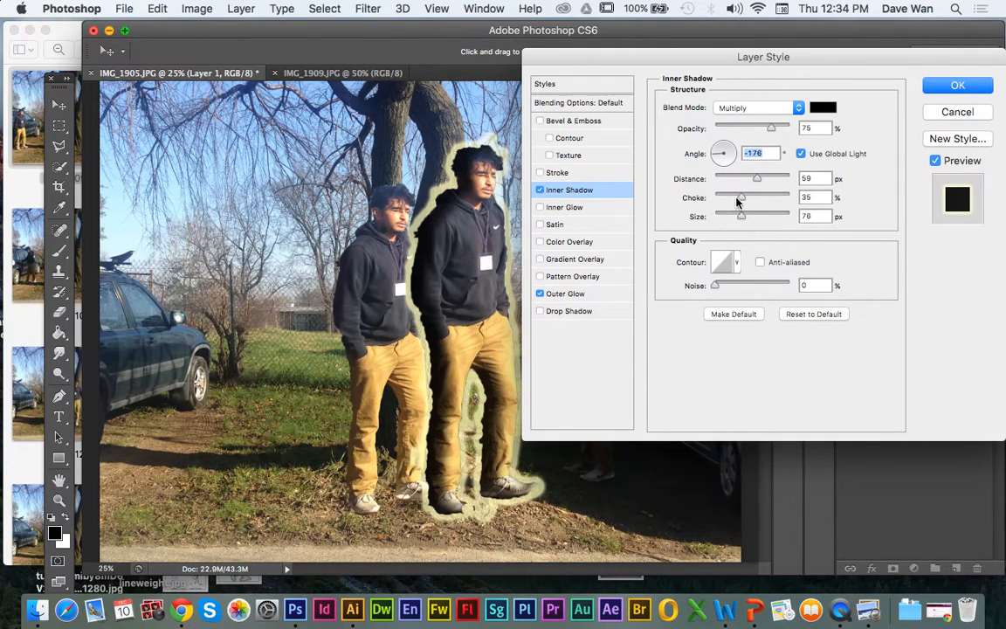
Step: Refine the inner shadow to 39% opacity, 83 px distance, 30% choke and 51 px size, and apply the layer style
{"action": "left_click_drag", "start_coordinate": [736, 200], "coordinate": [768, 180]}
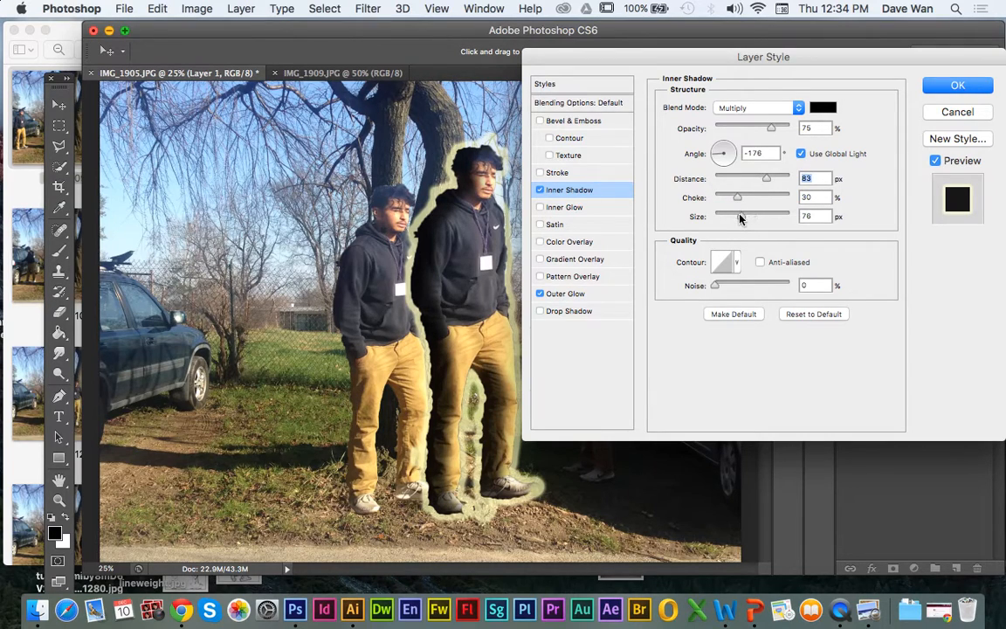
{"action": "left_click_drag", "start_coordinate": [741, 218], "coordinate": [736, 217]}
{"action": "left_click_drag", "start_coordinate": [765, 129], "coordinate": [745, 128]}
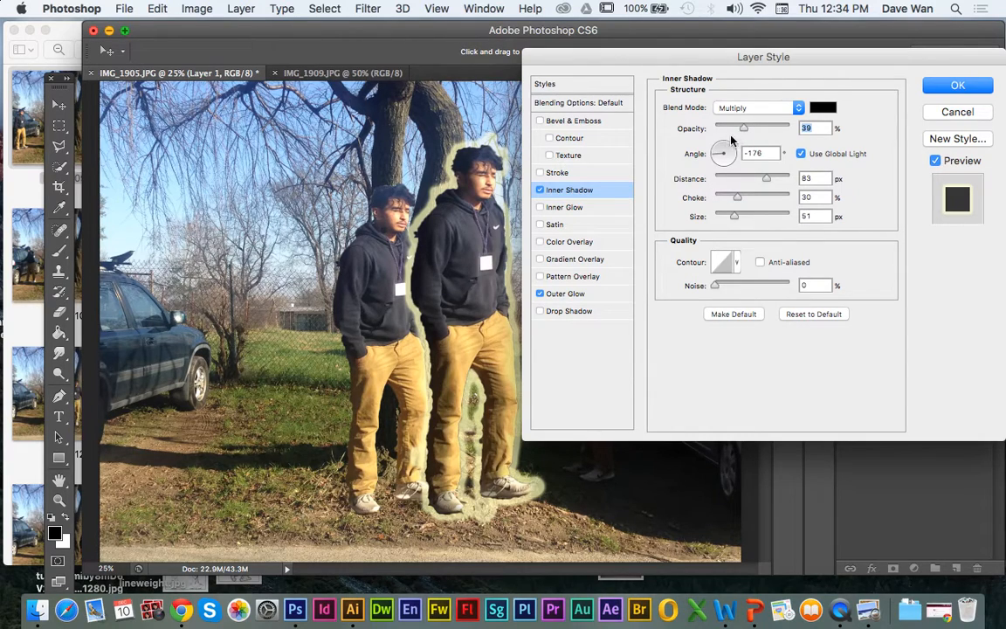
{"action": "left_click", "coordinate": [952, 85]}
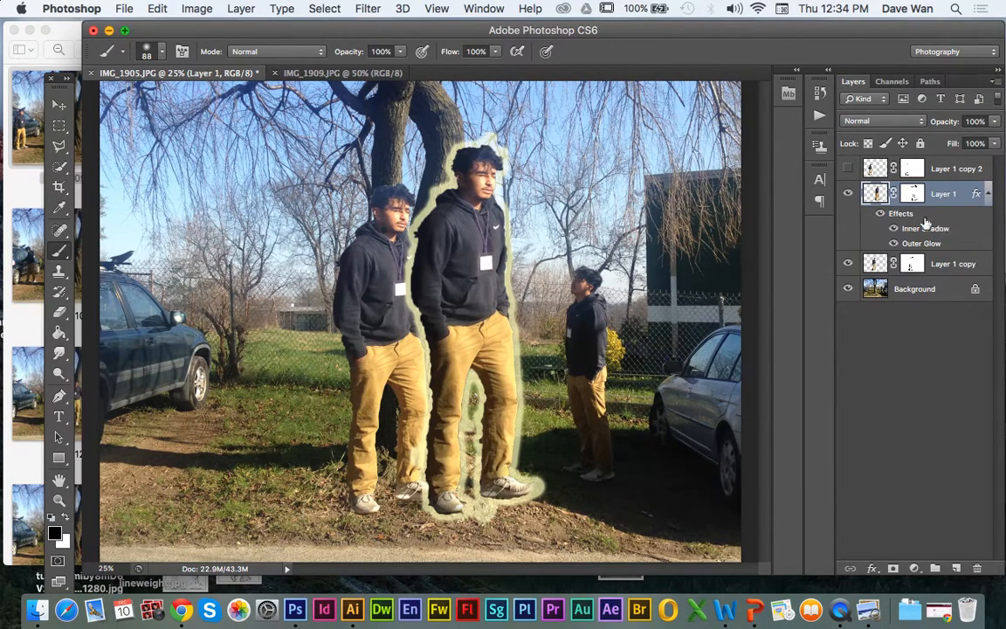
Step: Move Layer 1's glowing figure away from the tree to stand in front of the dark car
{"action": "left_click", "coordinate": [59, 104]}
{"action": "left_click_drag", "start_coordinate": [470, 304], "coordinate": [246, 304]}
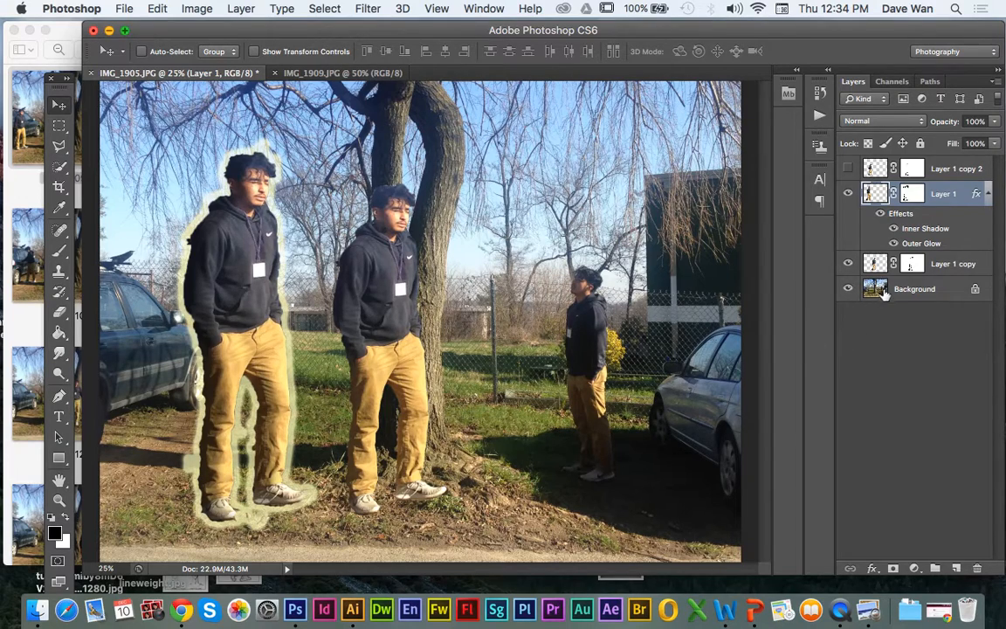